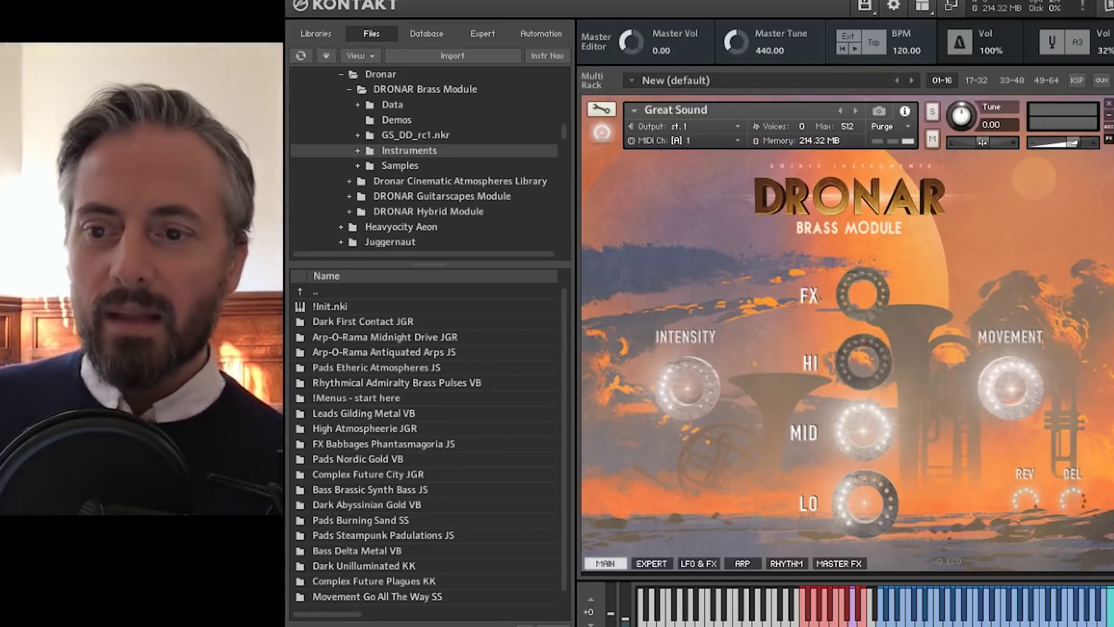
- Compare the main drone controls with the per-layer sound settings, switching back and forth
click(651, 564)
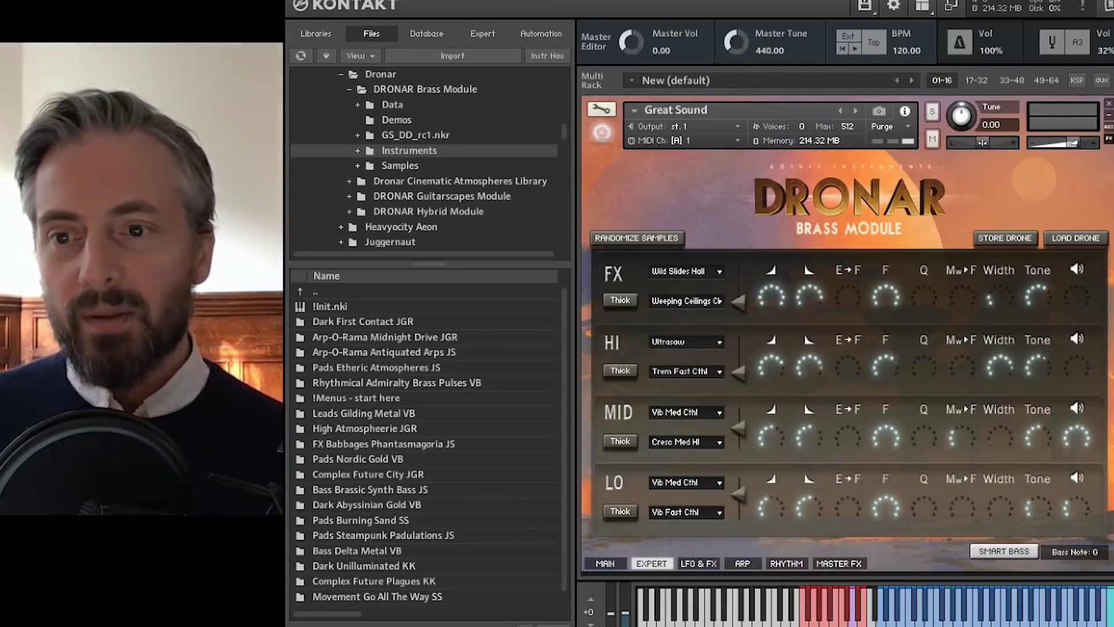
click(605, 563)
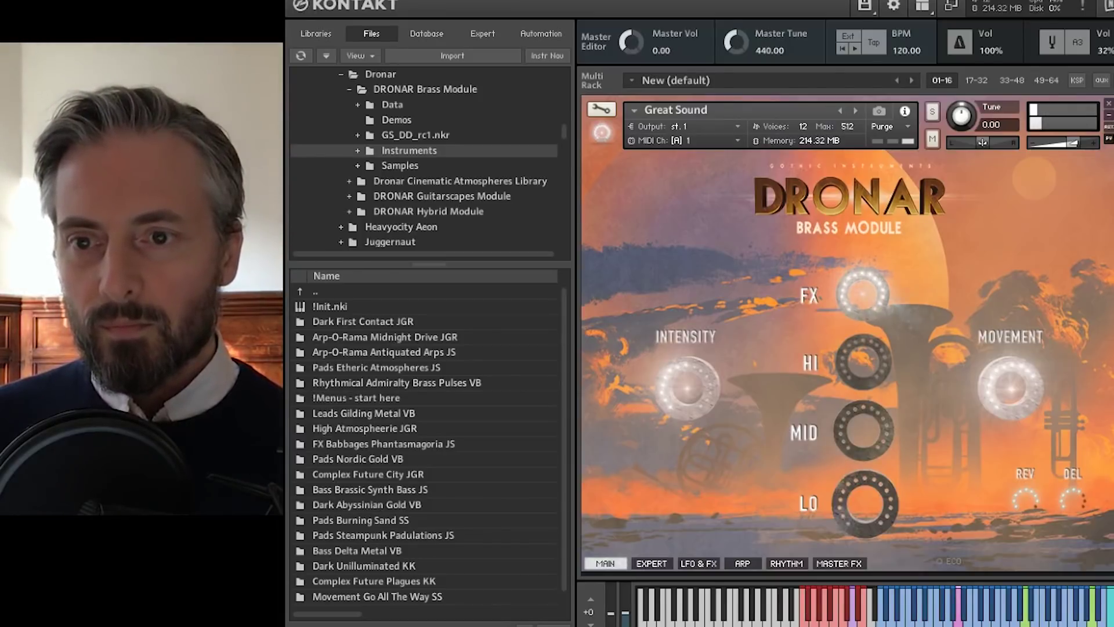
click(651, 564)
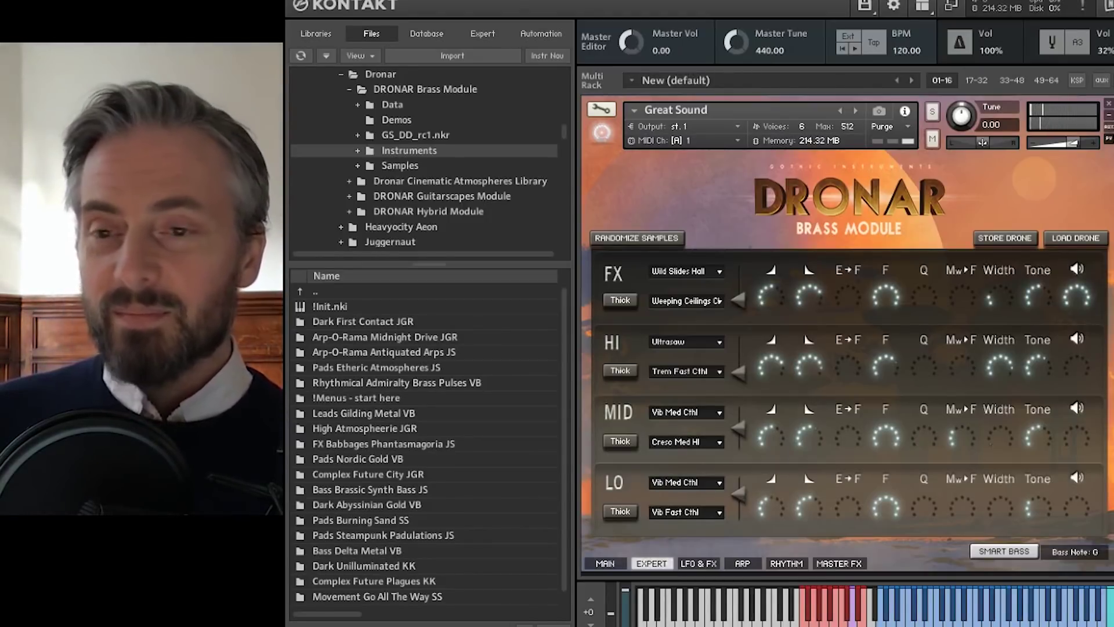
click(605, 563)
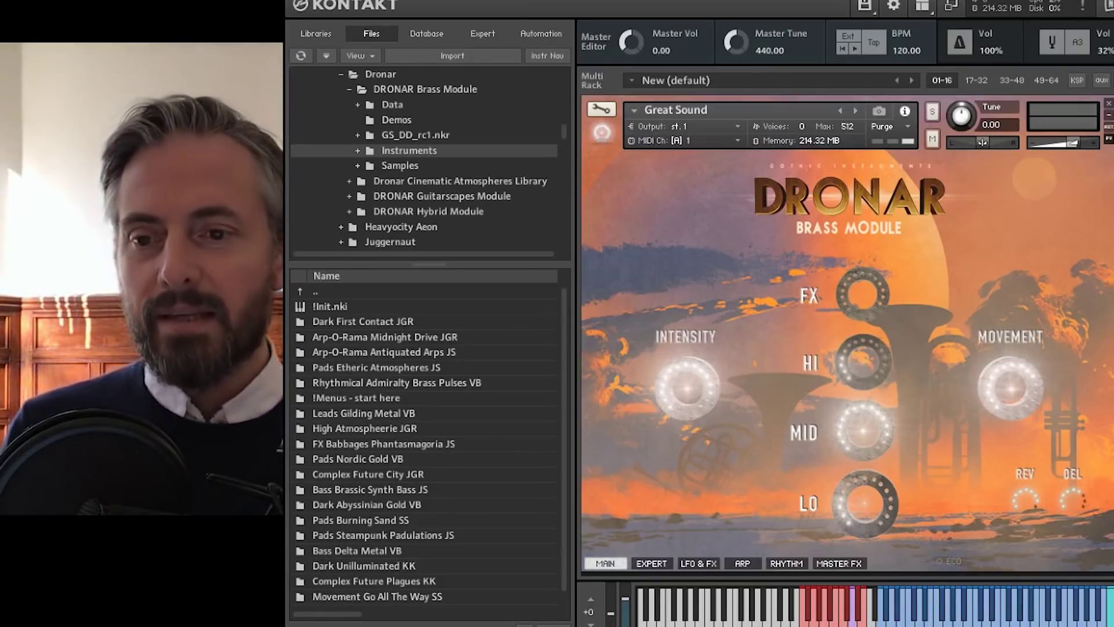
- From the arpeggiator page, move to the per-layer settings and enable Thick on the MID layer
click(742, 563)
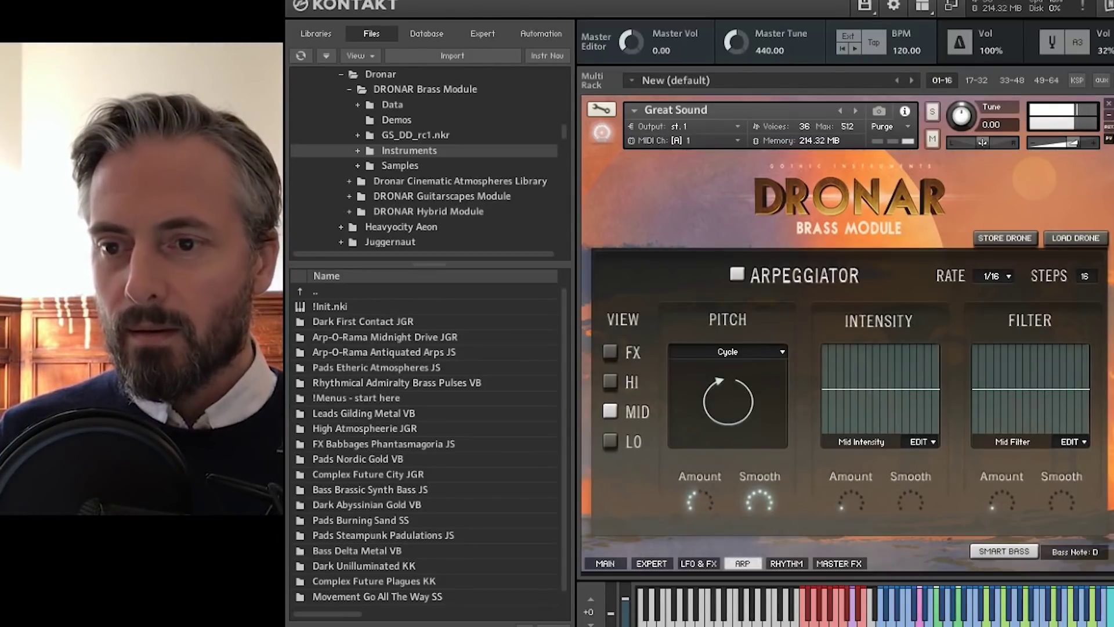
click(651, 564)
click(619, 441)
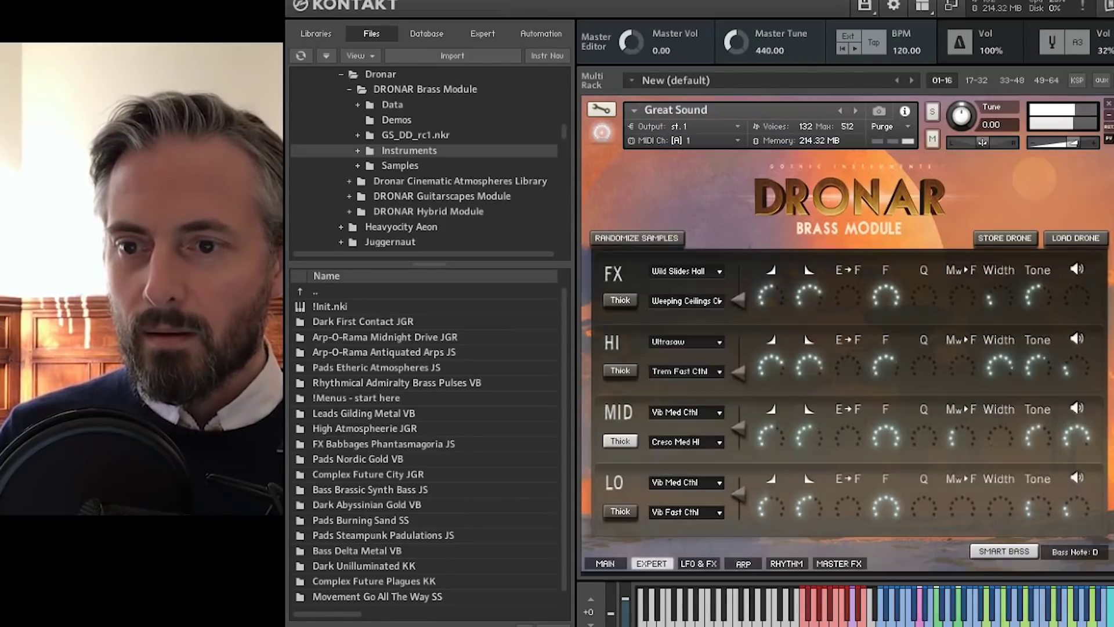
- Cycle through the arpeggiator, main and per-layer pages, finishing on the arpeggiator
click(743, 563)
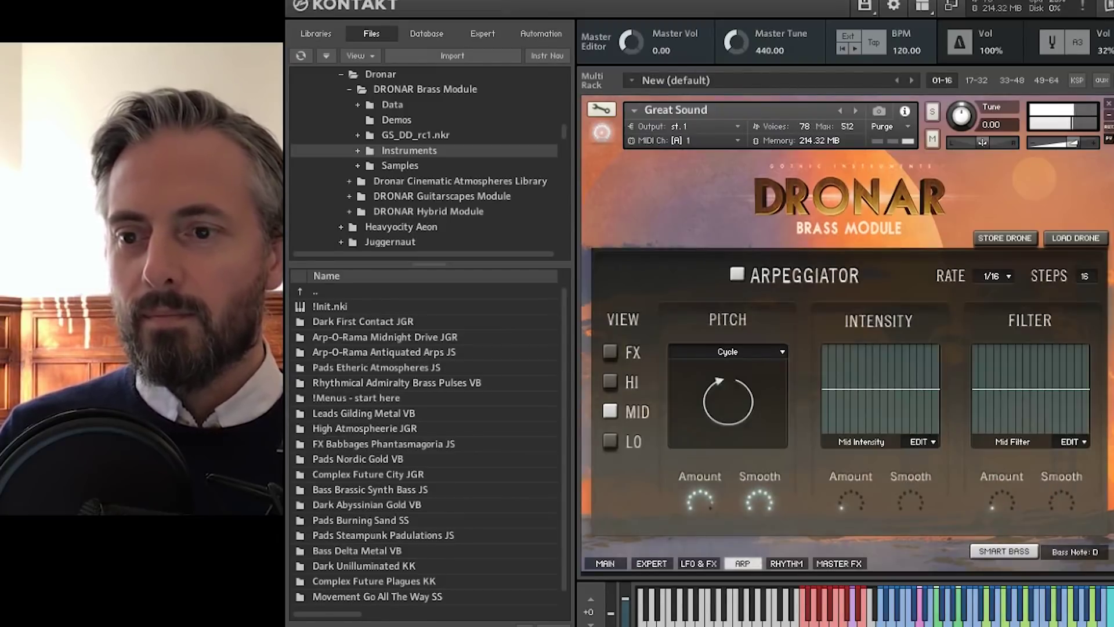
click(605, 563)
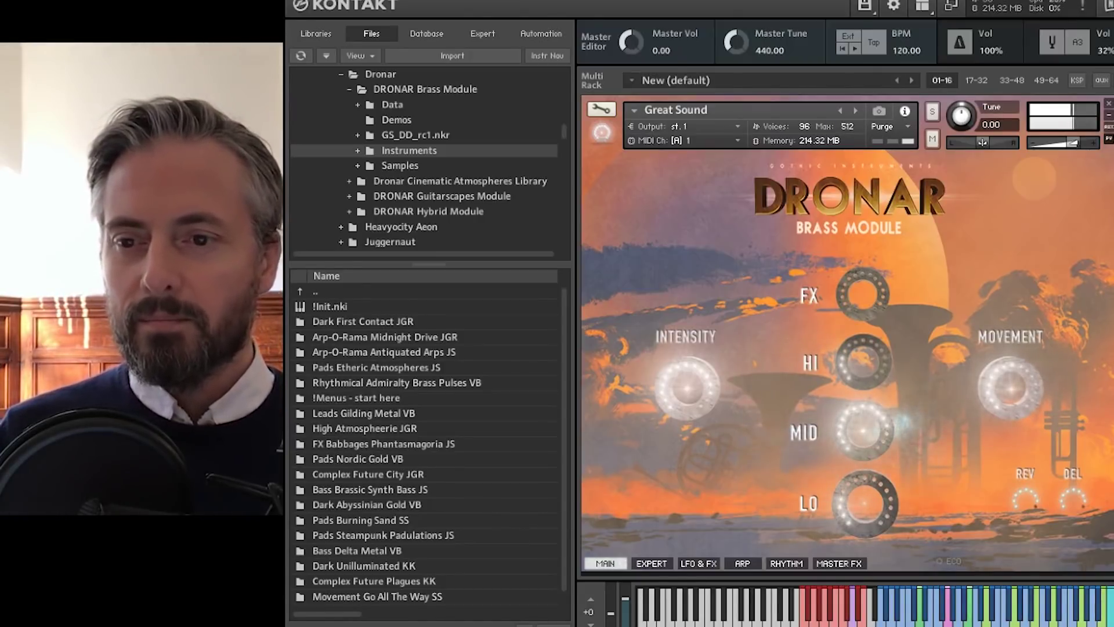
click(651, 564)
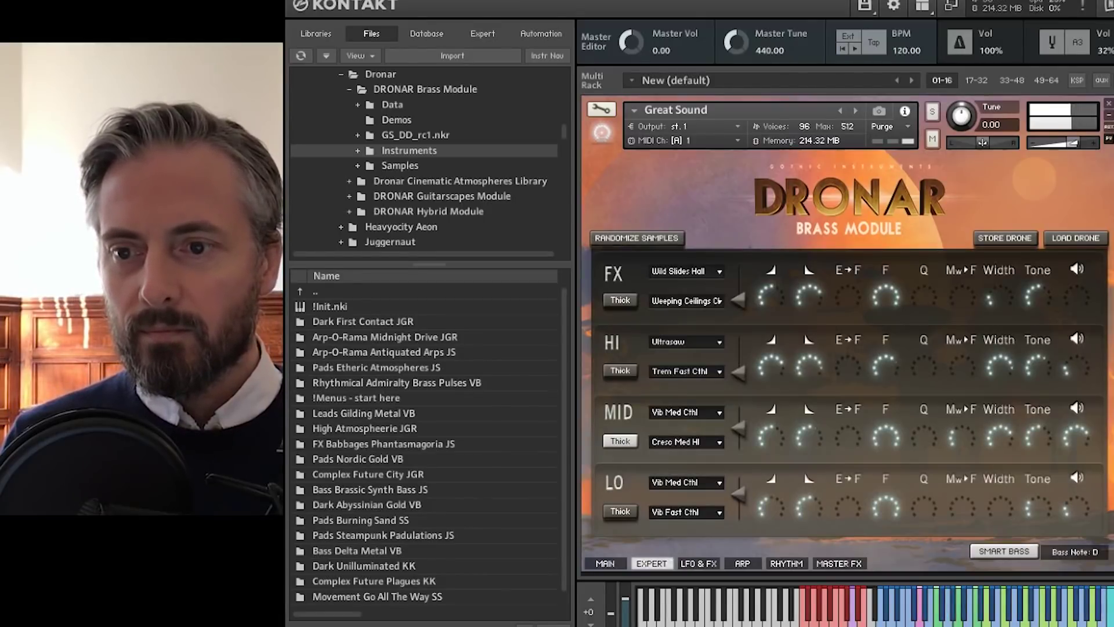
click(605, 564)
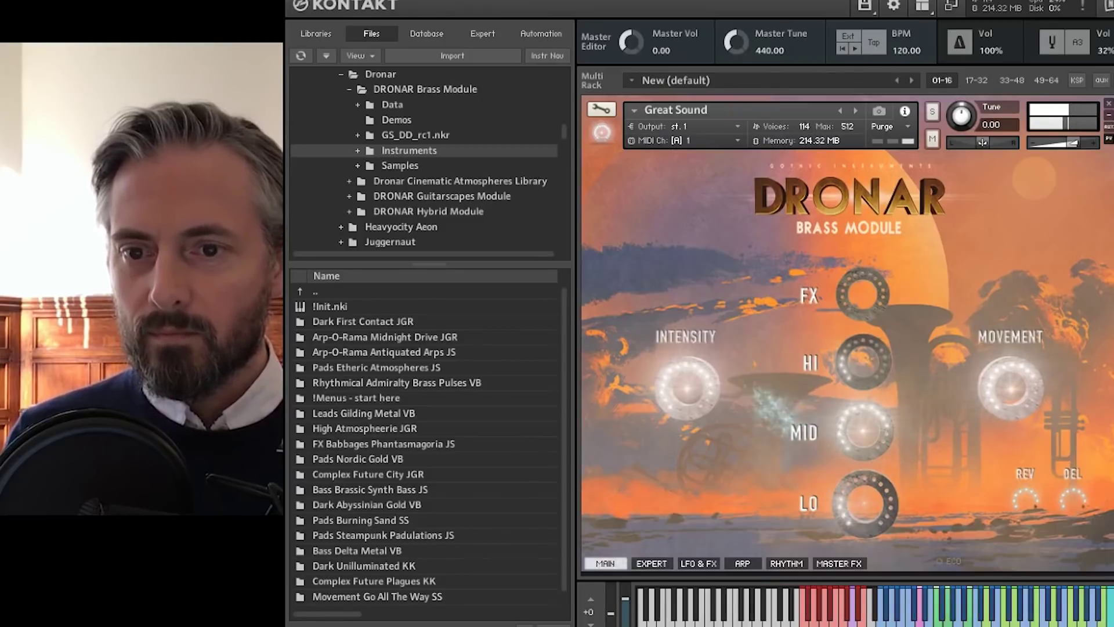
click(651, 563)
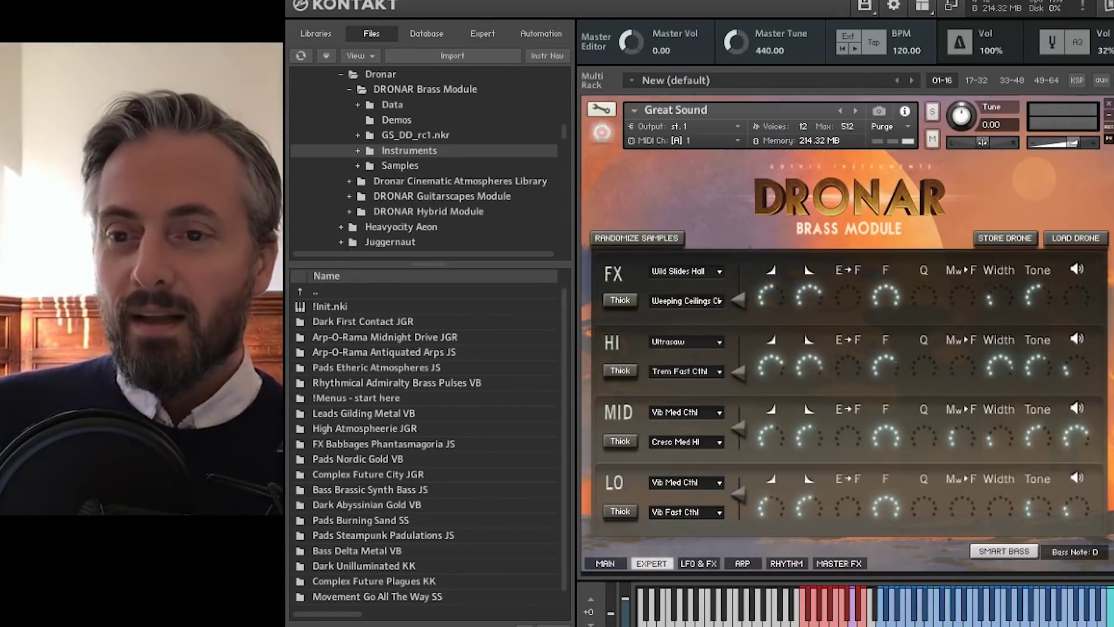
click(742, 563)
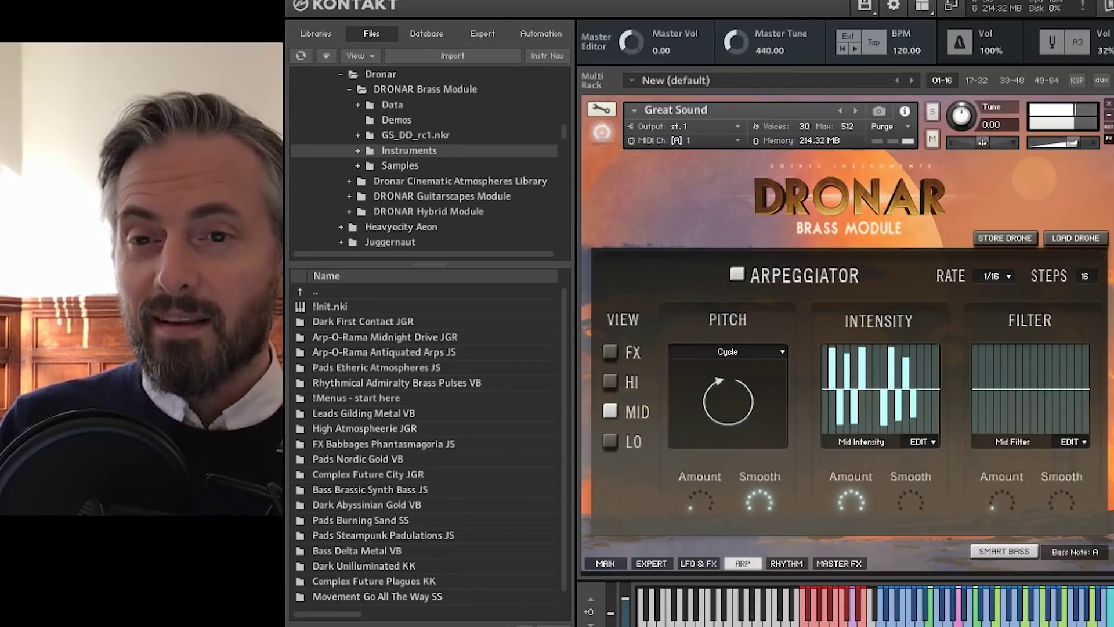
- Bring up the arpeggiator's list of rates
click(997, 276)
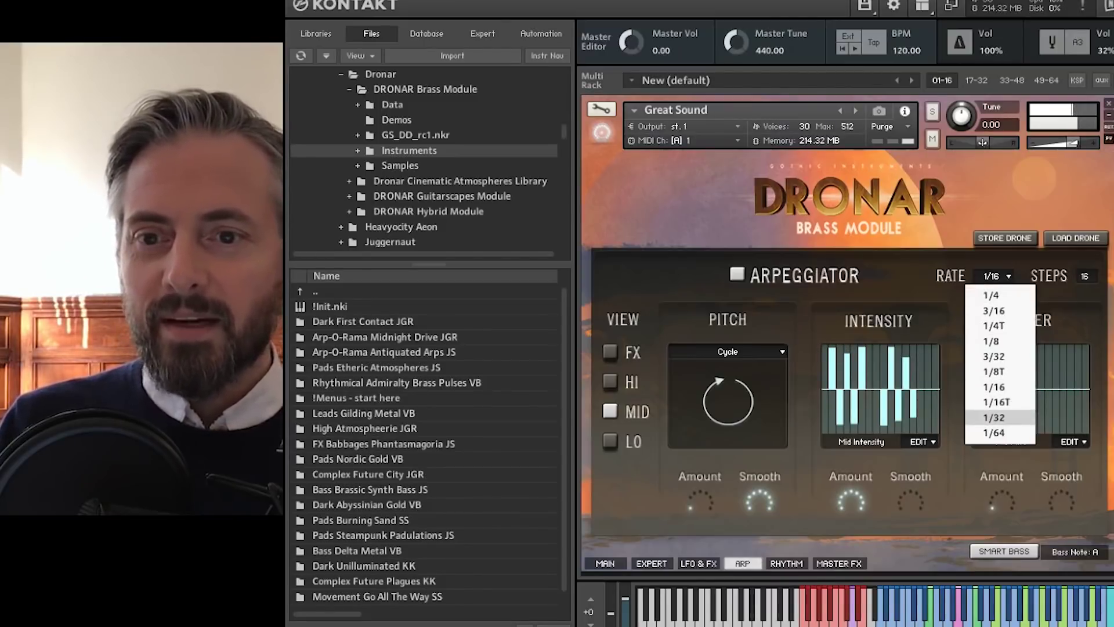
- Set the arp rate to 1/32 after trying 1/64, and draw a rising-then-falling filter step curve
click(994, 433)
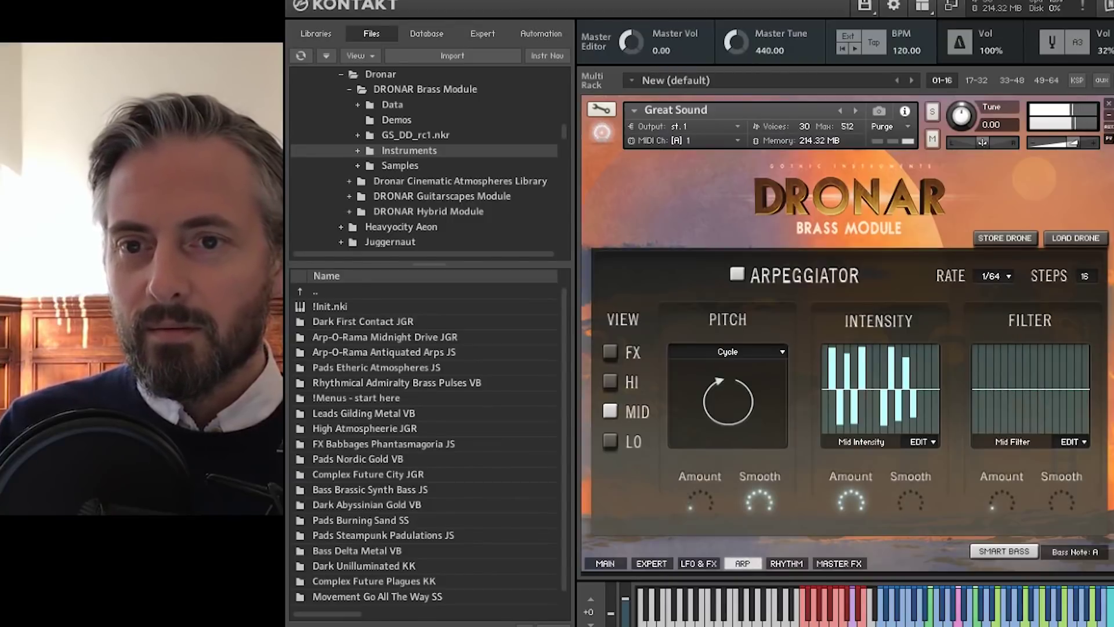
click(996, 276)
click(994, 417)
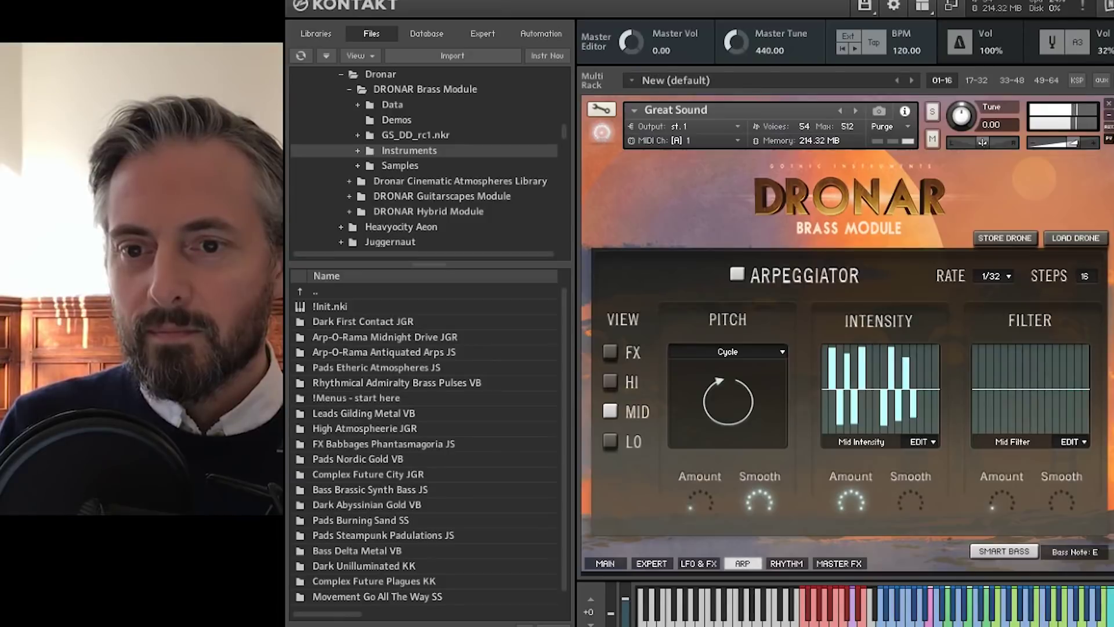
mouse_move(975, 374)
mouse_down()
mouse_move(1025, 377)
mouse_move(1062, 409)
mouse_move(1088, 395)
mouse_up()
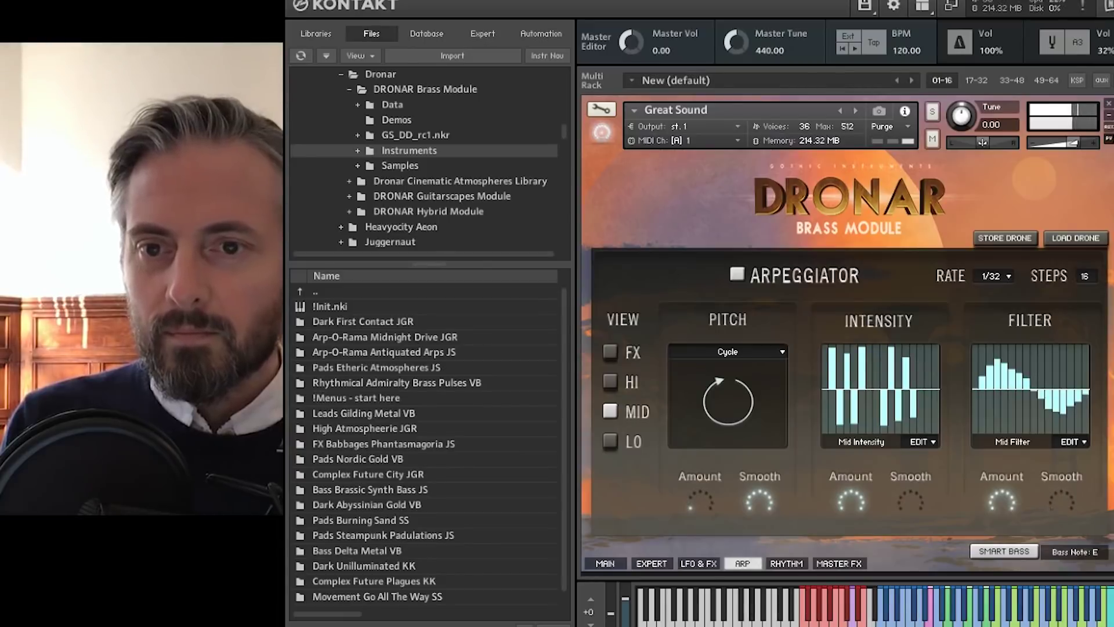
click(651, 563)
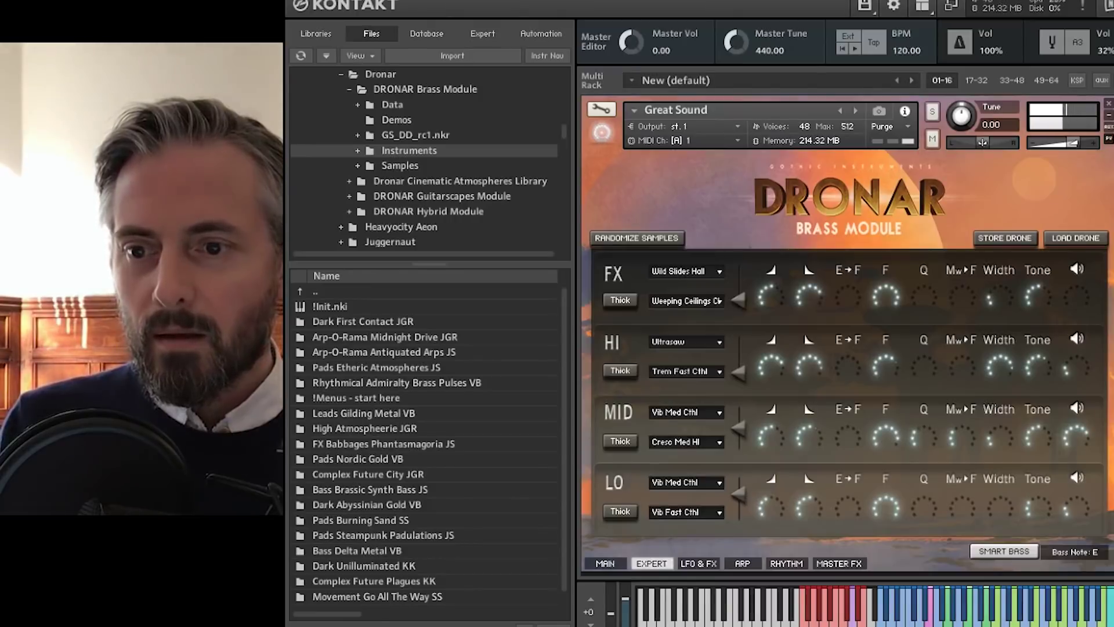
- Look over the LFO & FX and arpeggiator pages, then enable Thick on the MID layer
click(699, 564)
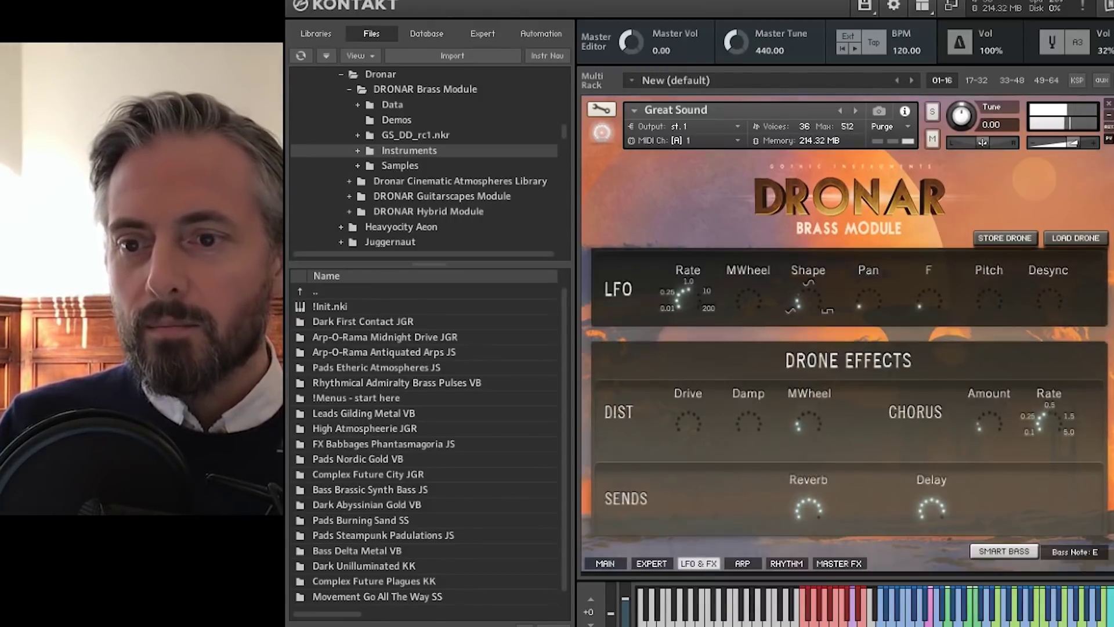
click(742, 563)
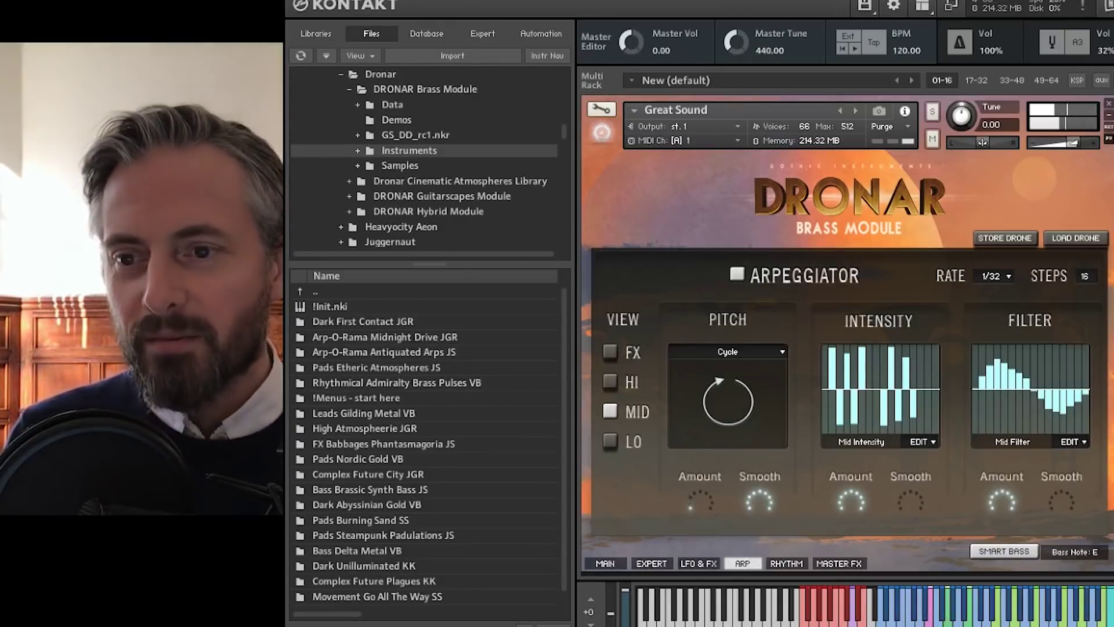
click(652, 564)
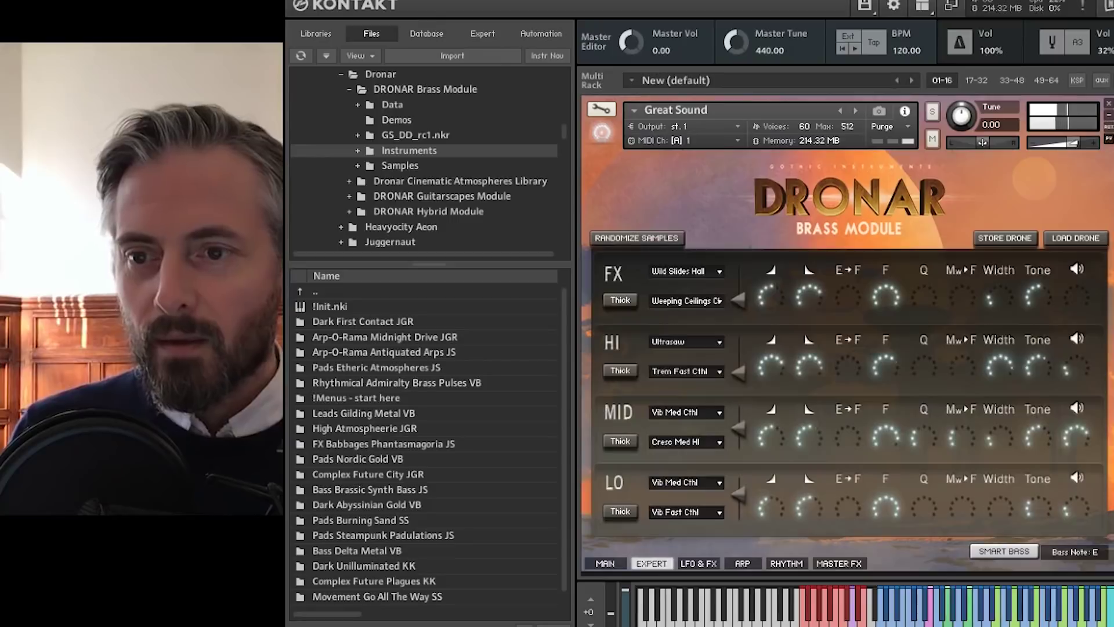
click(620, 441)
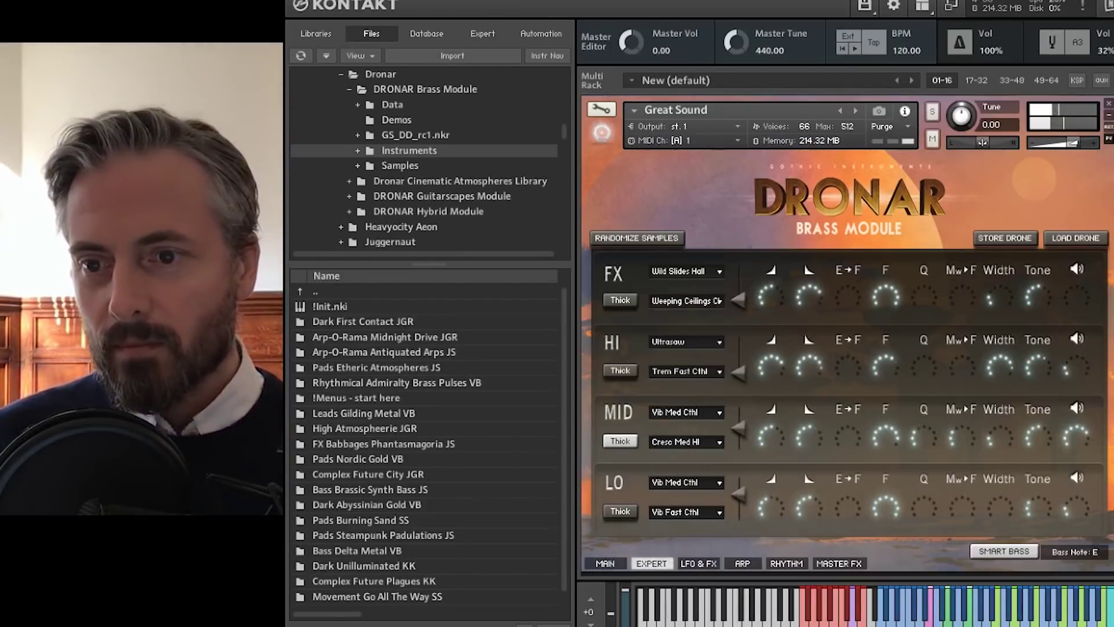
- Recheck the arpeggiator against the per-layer page, ending on the arpeggiator settings
click(743, 564)
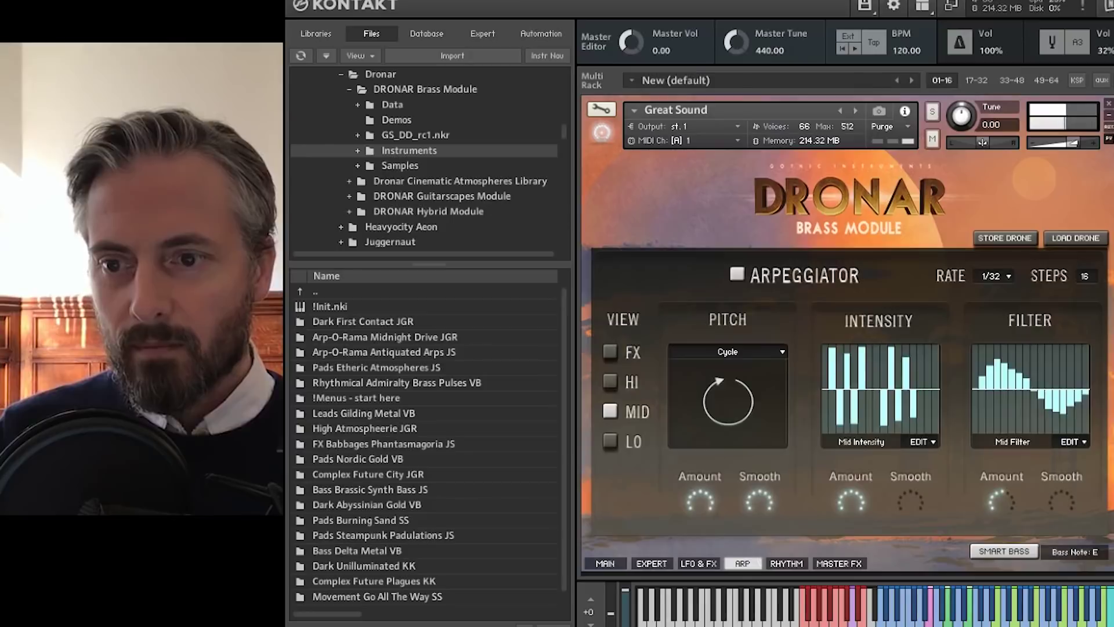
click(651, 564)
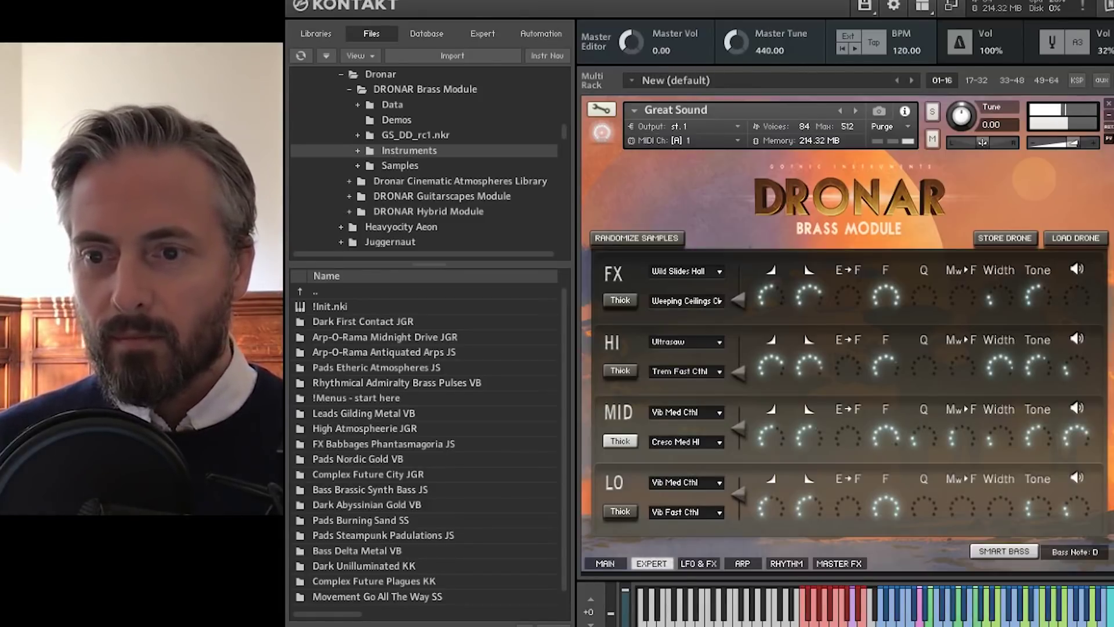
click(742, 564)
- Clear both the Mid Filter and Mid Intensity step patterns using each EDIT menu's Clear
click(1071, 442)
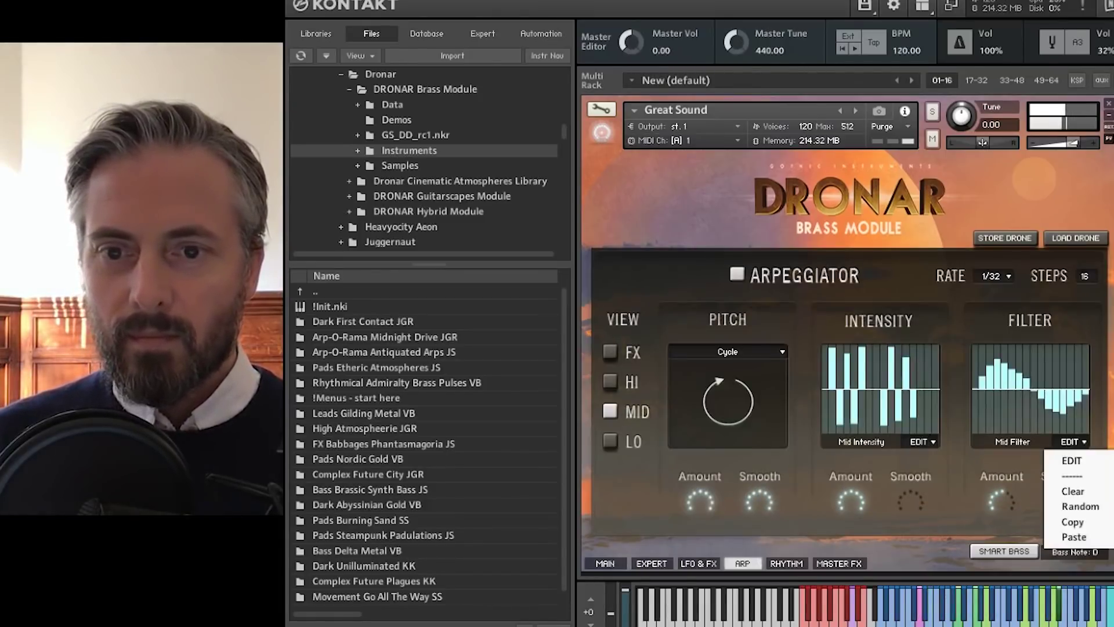
click(1070, 489)
click(923, 442)
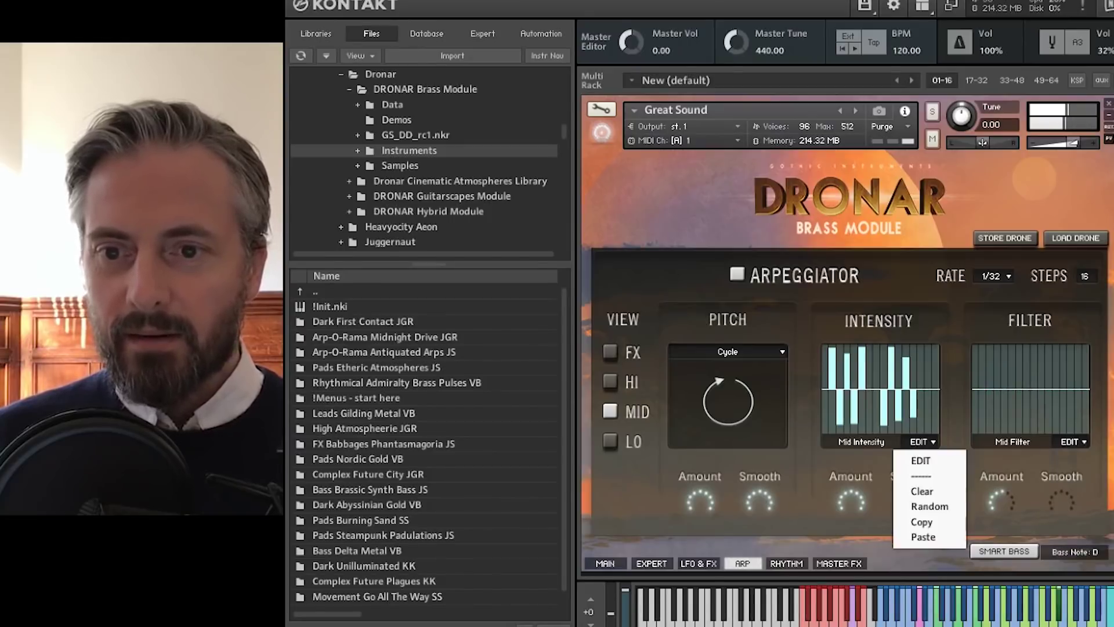
click(921, 491)
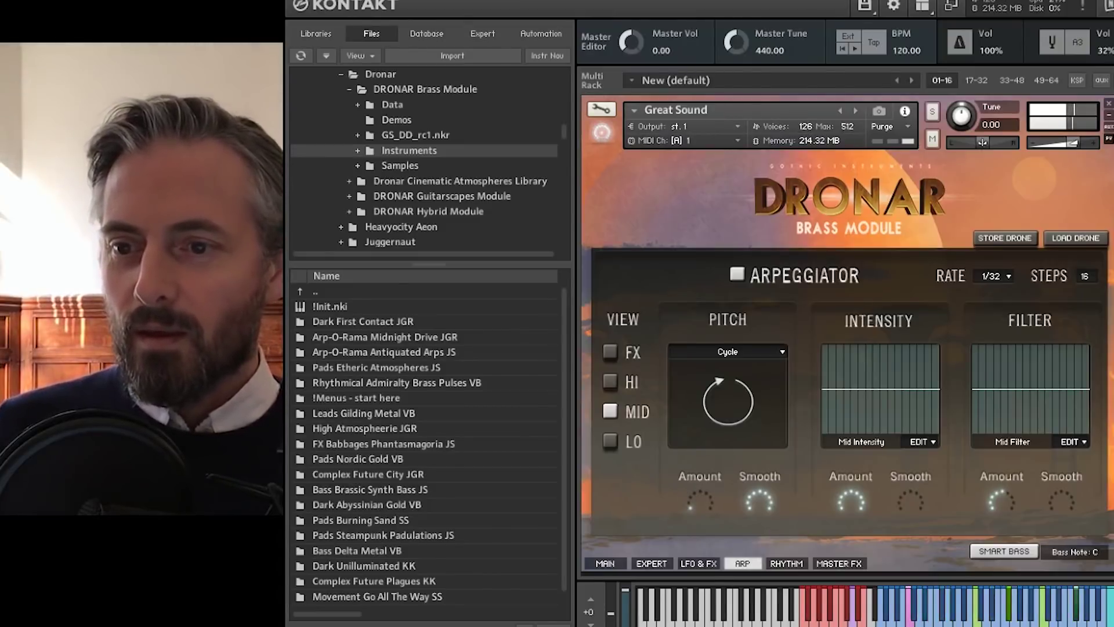
- On the per-layer page, set the MID layer's first sample to Sustain Cthl
click(651, 564)
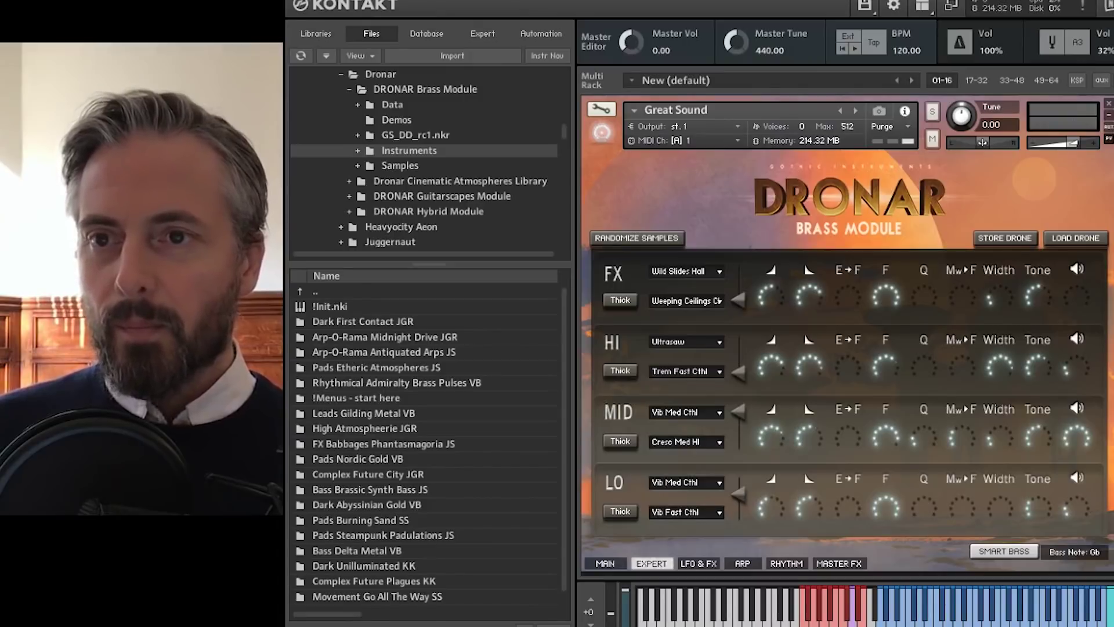
click(686, 412)
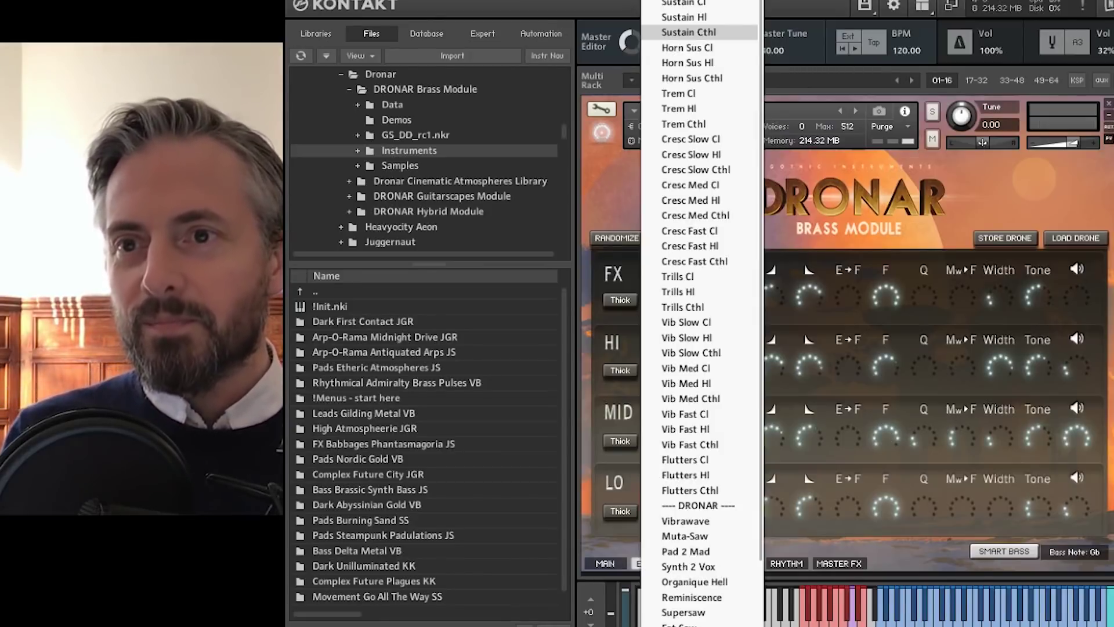
click(688, 32)
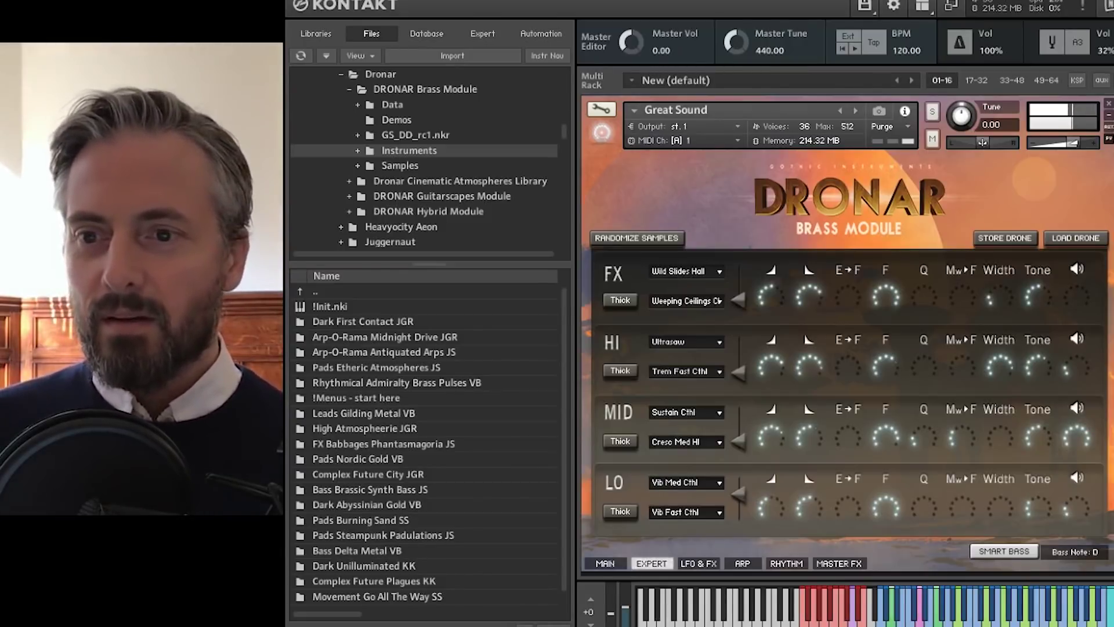
- Choose Cresc Slow Cthl in the MID row's upper sample list, dismissing a mistaken list first
click(686, 511)
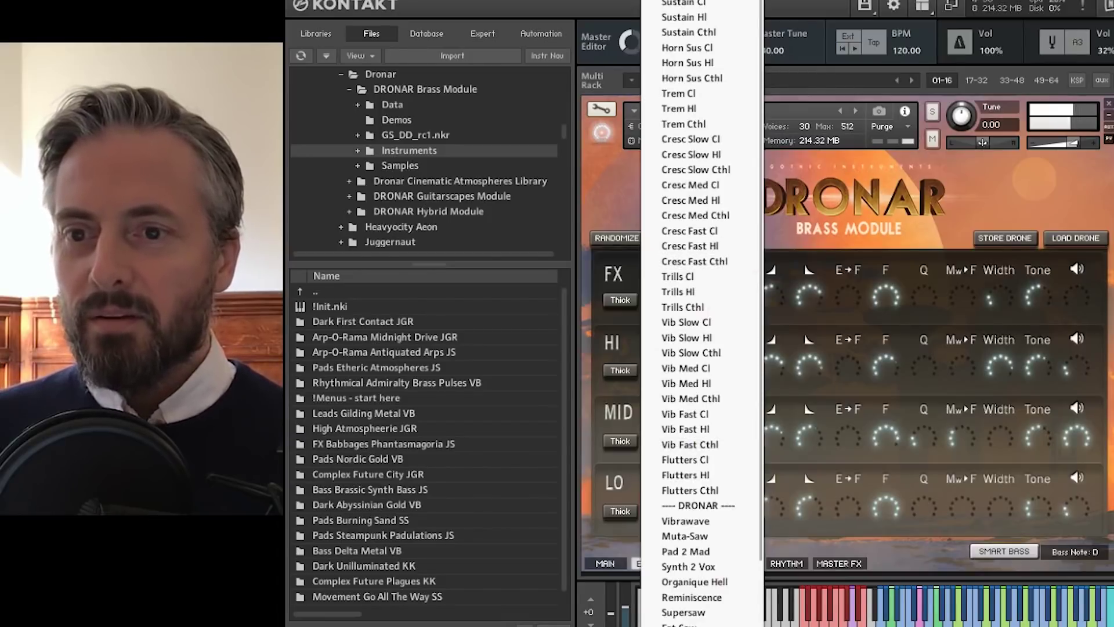
key(Escape)
click(679, 412)
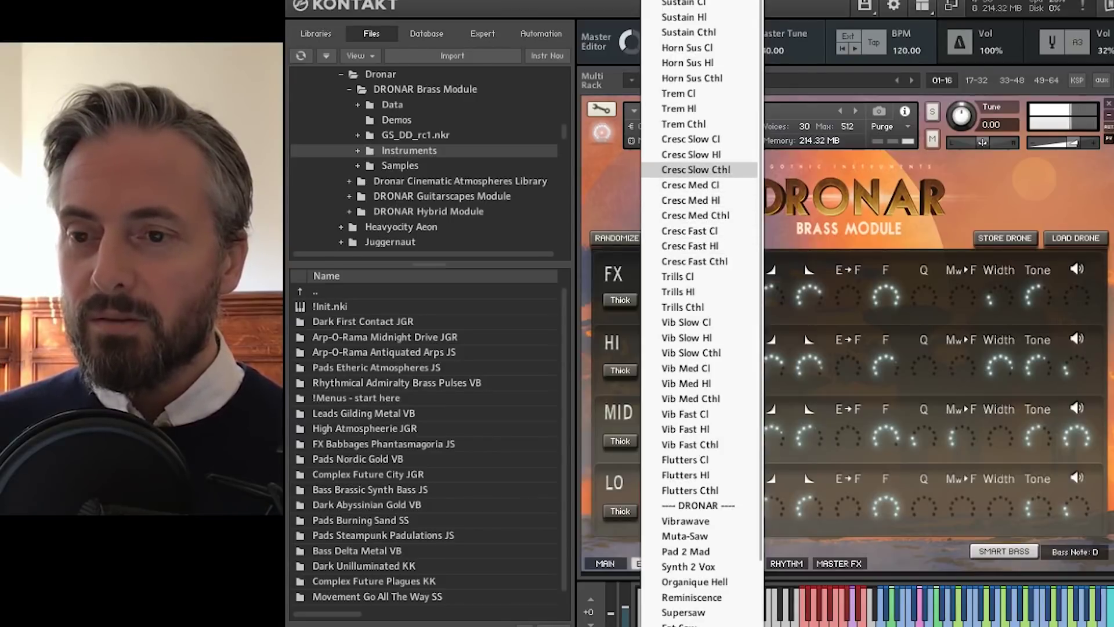
click(696, 169)
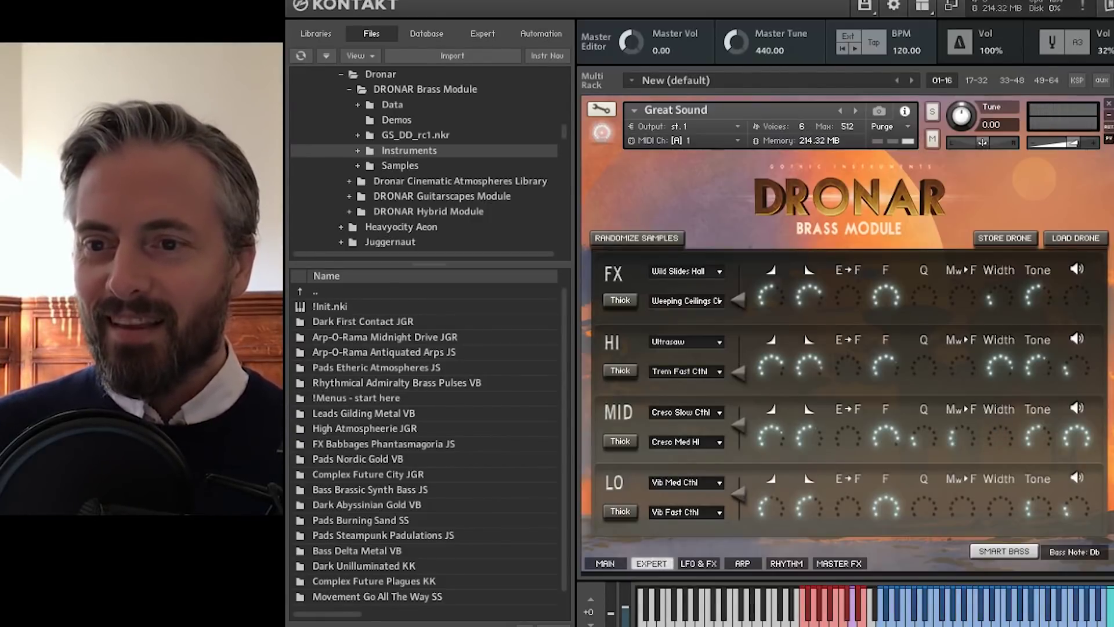
- Set the MID row's lower sample to Vib Med Cthl and confirm it in a second pass
click(687, 441)
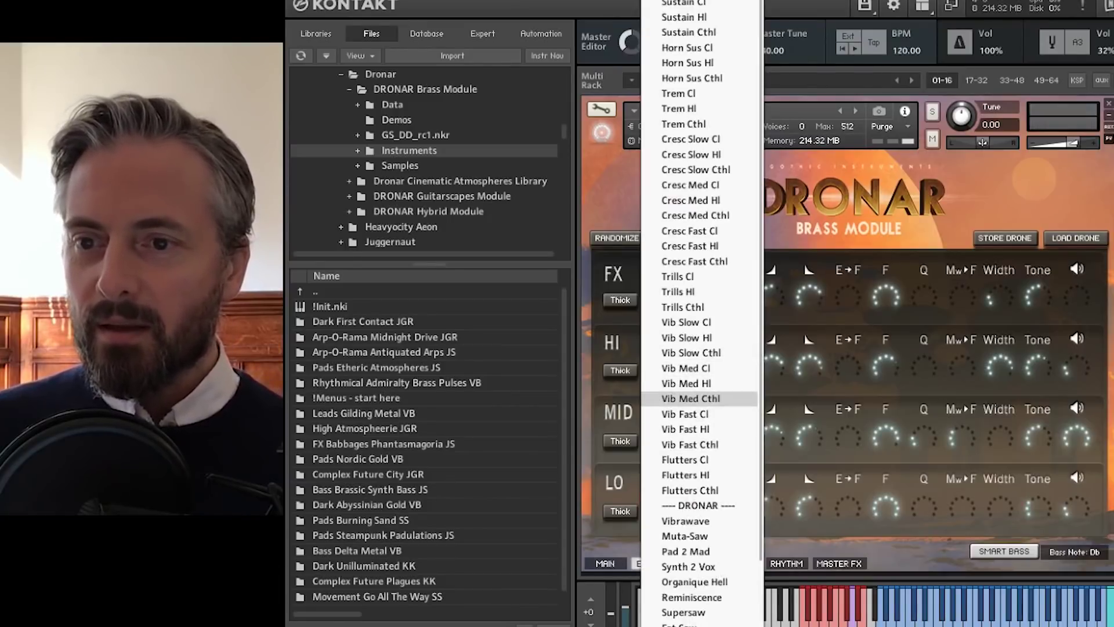
click(691, 398)
click(686, 441)
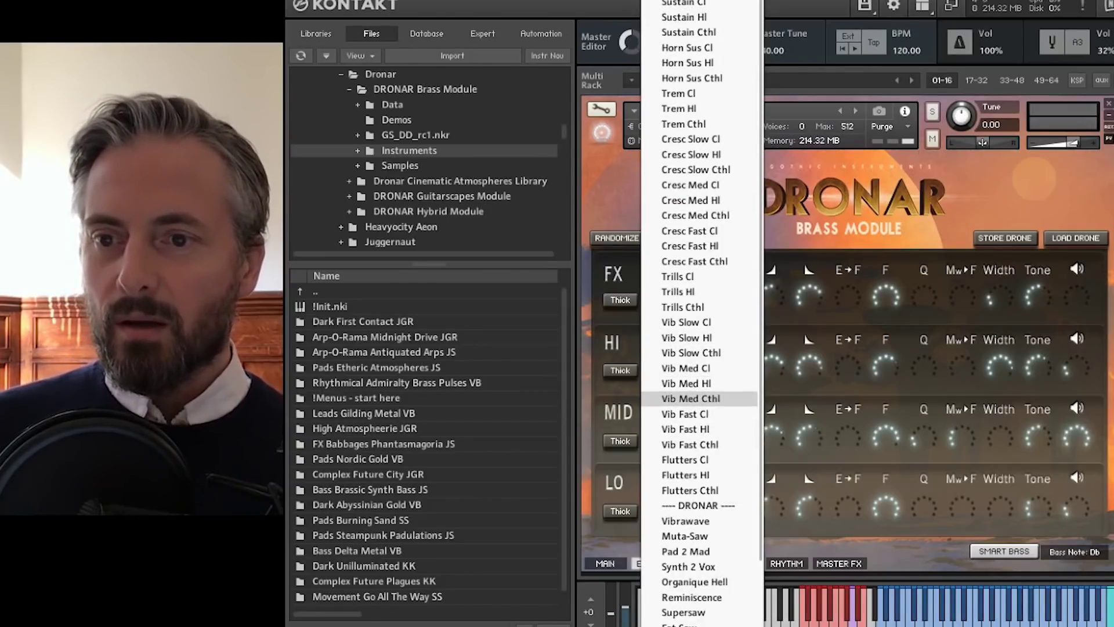
click(690, 398)
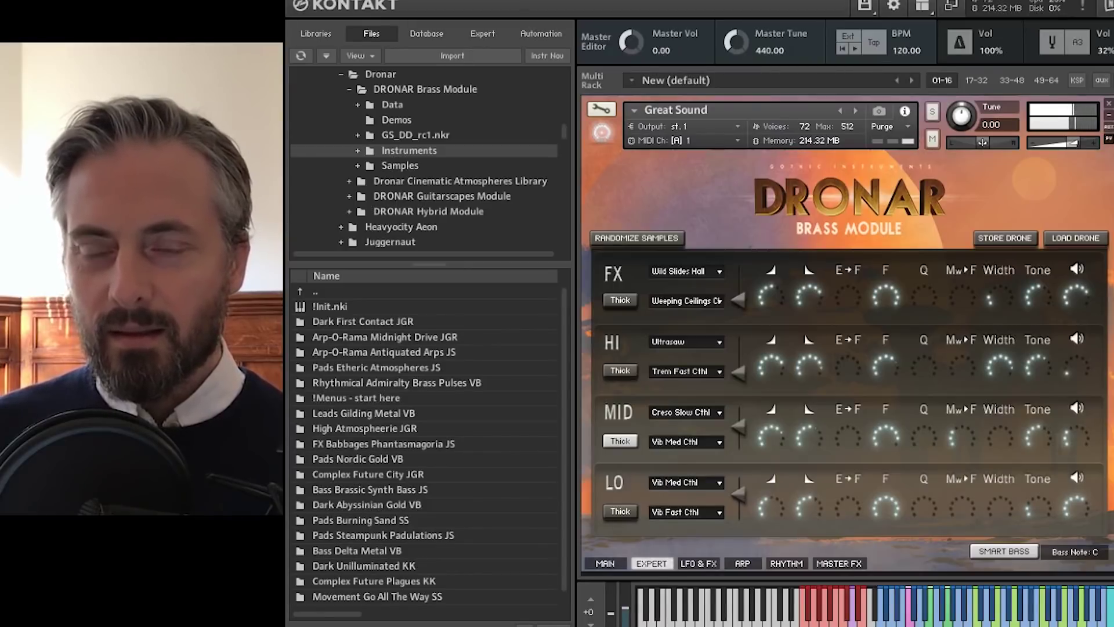
- Open the FX row's upper sample list, currently Wild Slides Hall
click(721, 271)
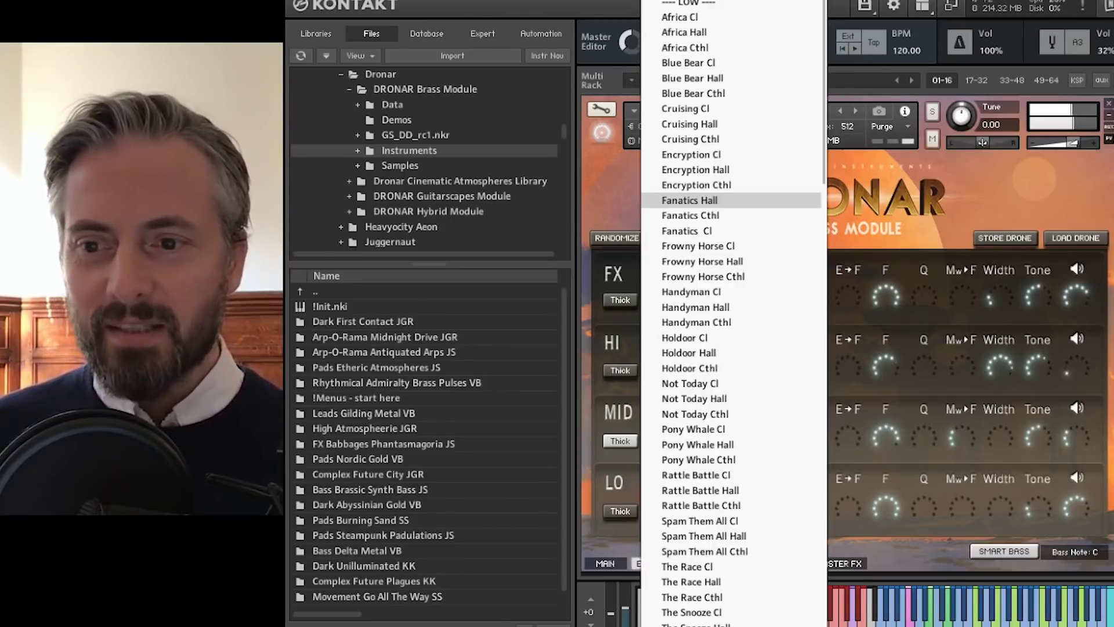
- Audition Fanatics Hall and Handyman Hall as the FX first sample, then settle on New Delhi Hall
click(689, 200)
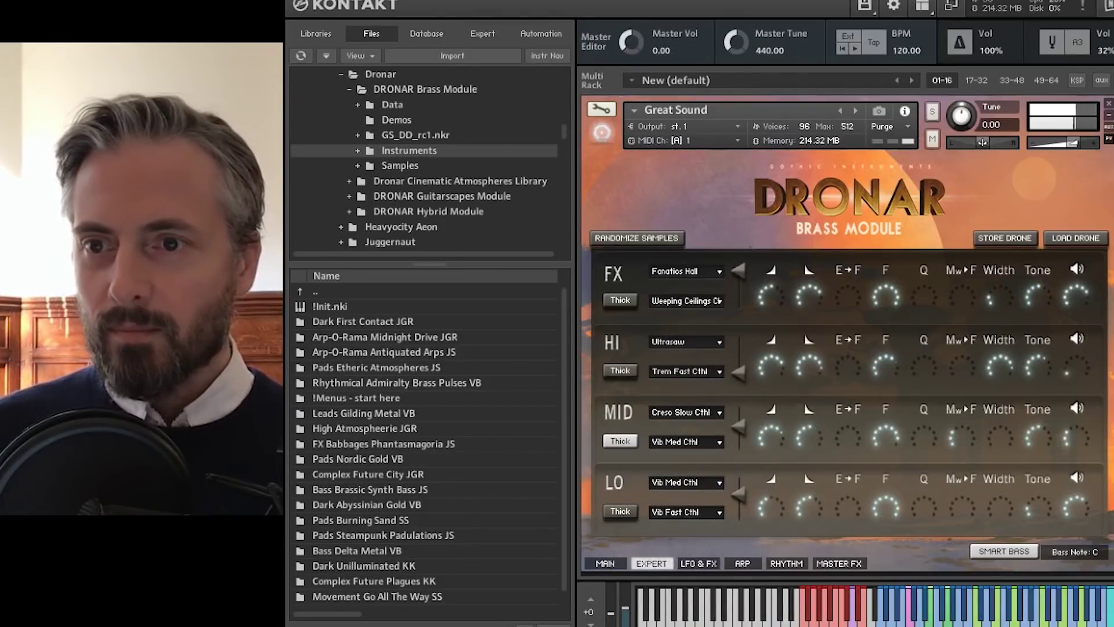
click(685, 271)
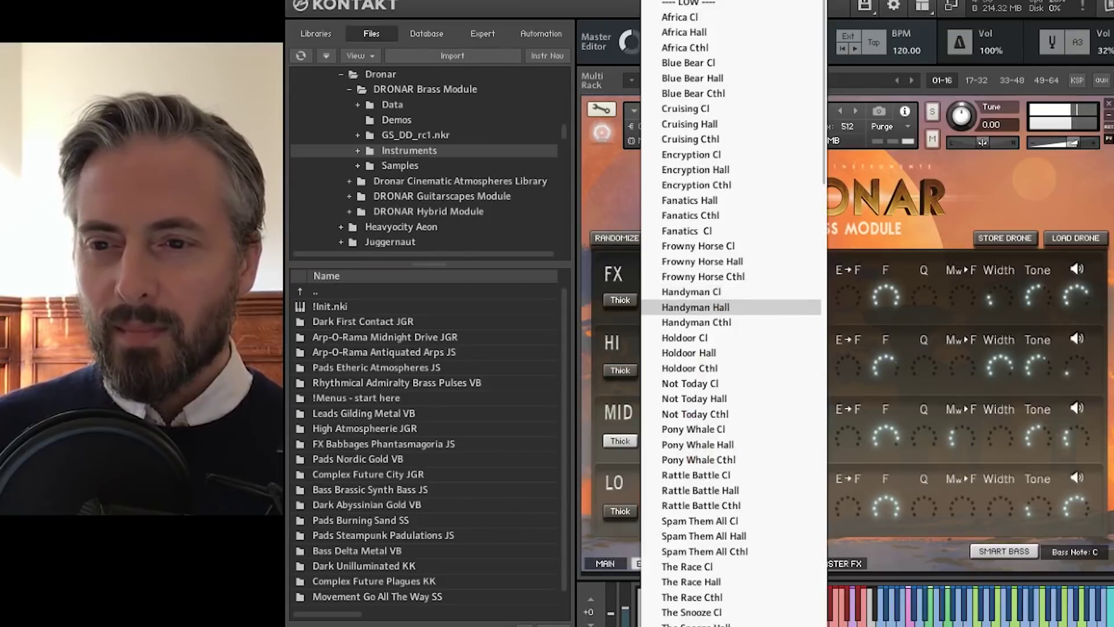
click(695, 307)
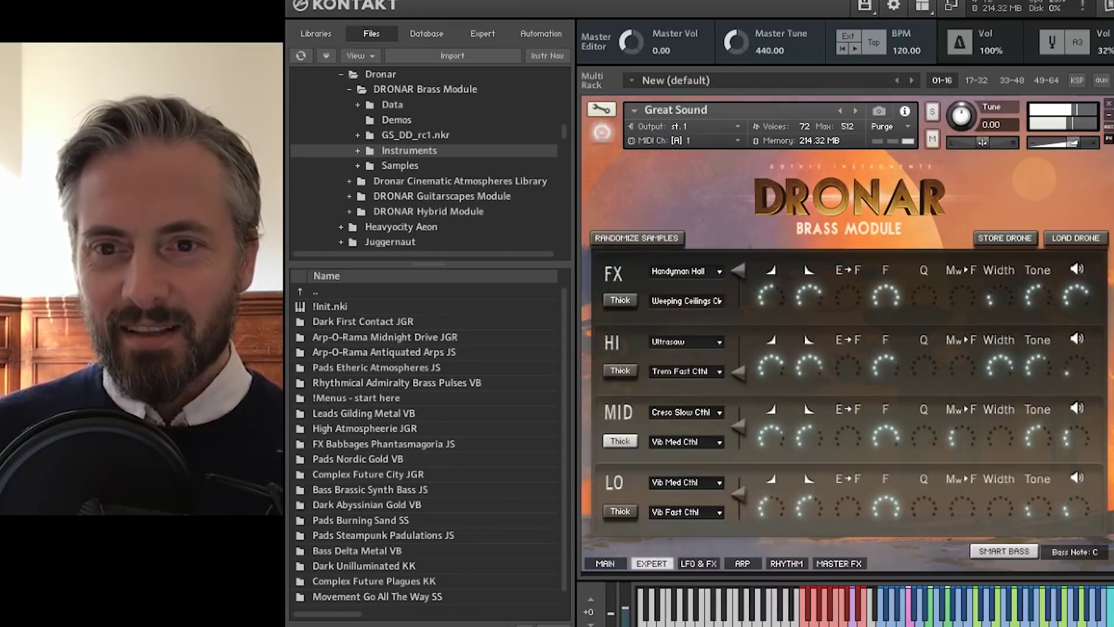
click(686, 271)
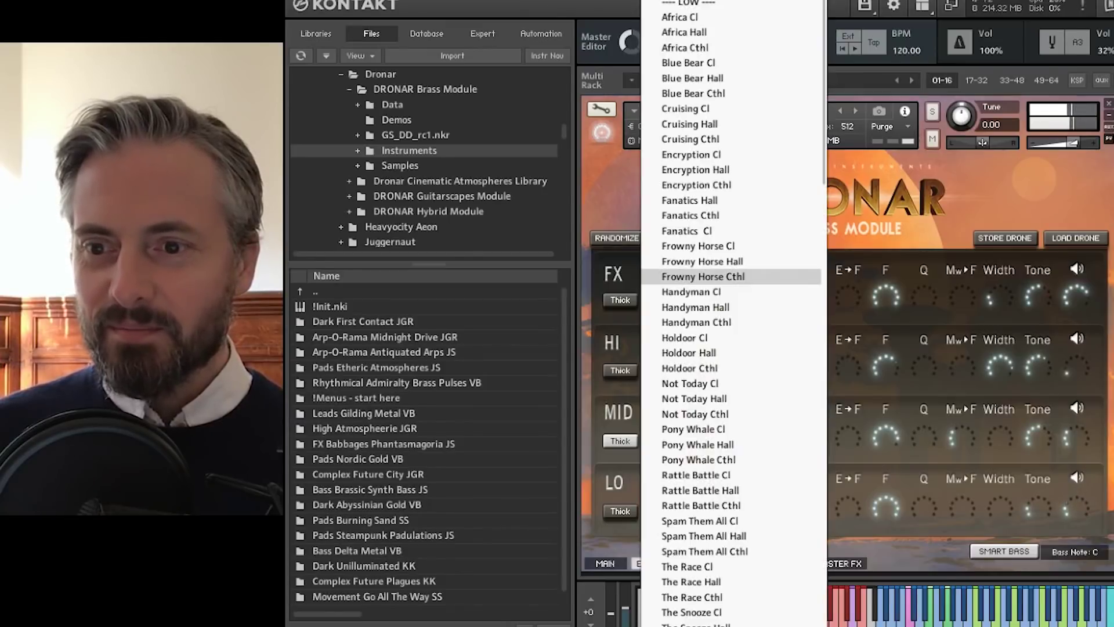
scroll(732, 273, down, 20)
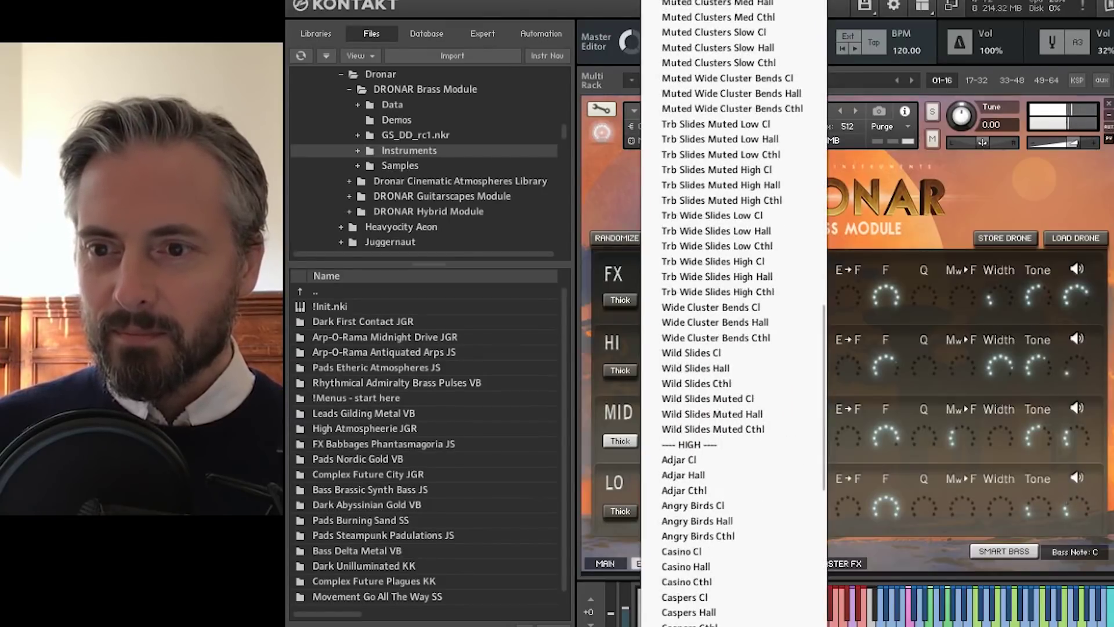
scroll(733, 313, down, 6)
scroll(733, 307, down, 3)
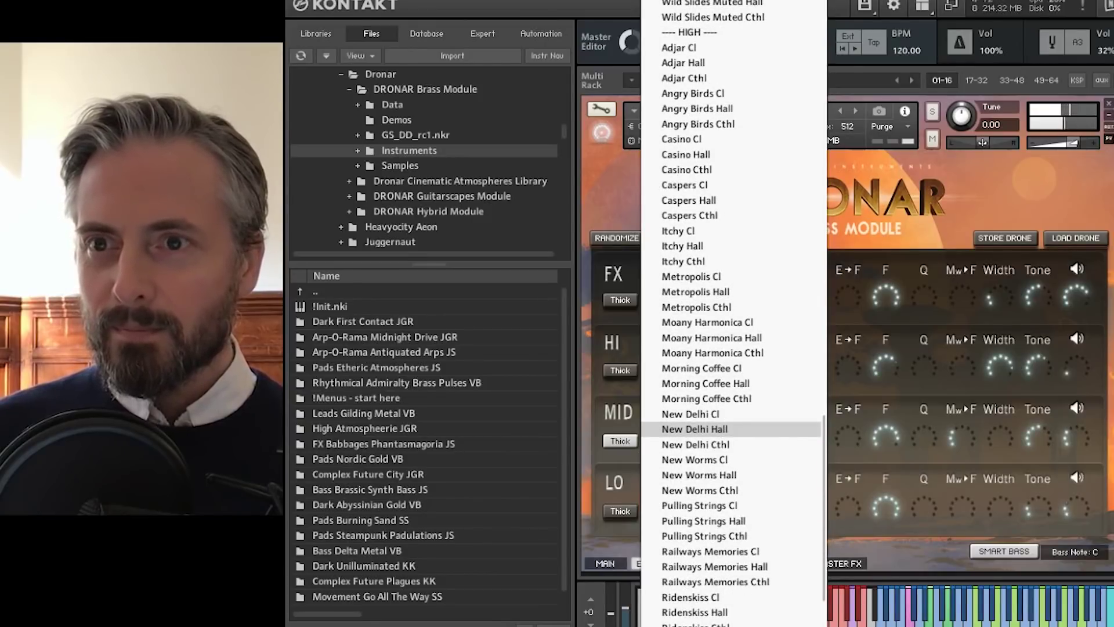
click(694, 429)
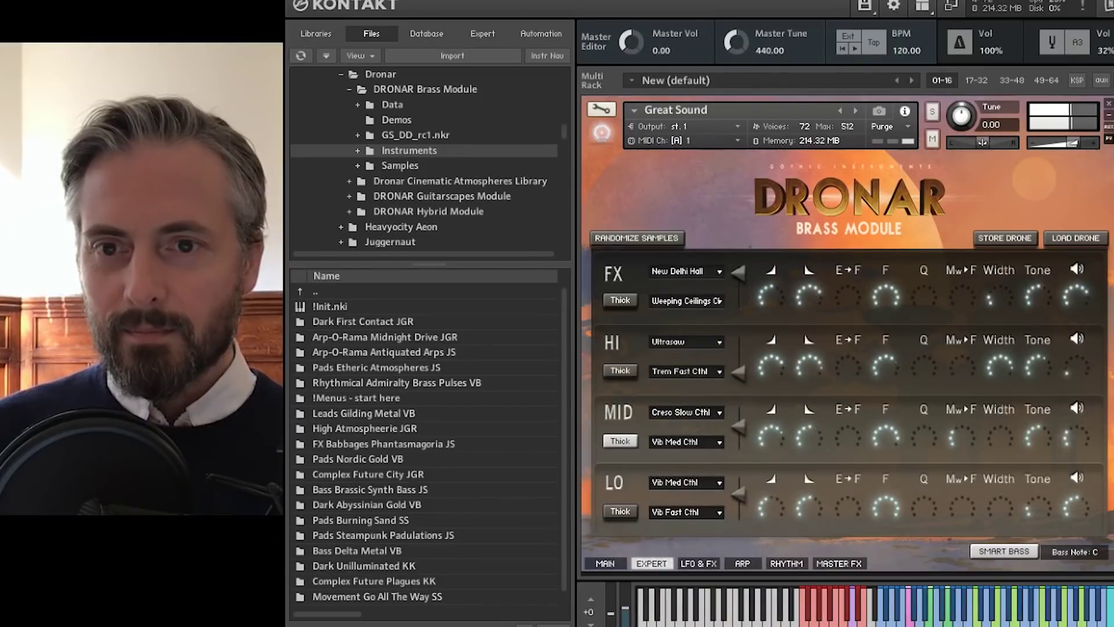
- Try Spam Them All Cthl, then Rattle Battle Hall, as the FX layer's second sample
click(686, 483)
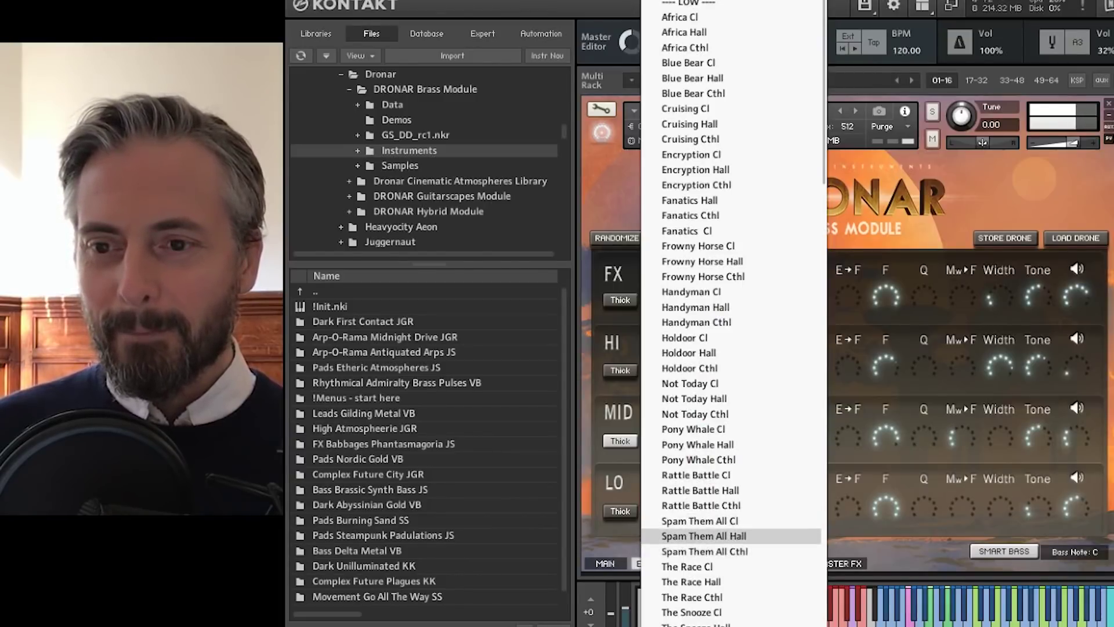
click(705, 551)
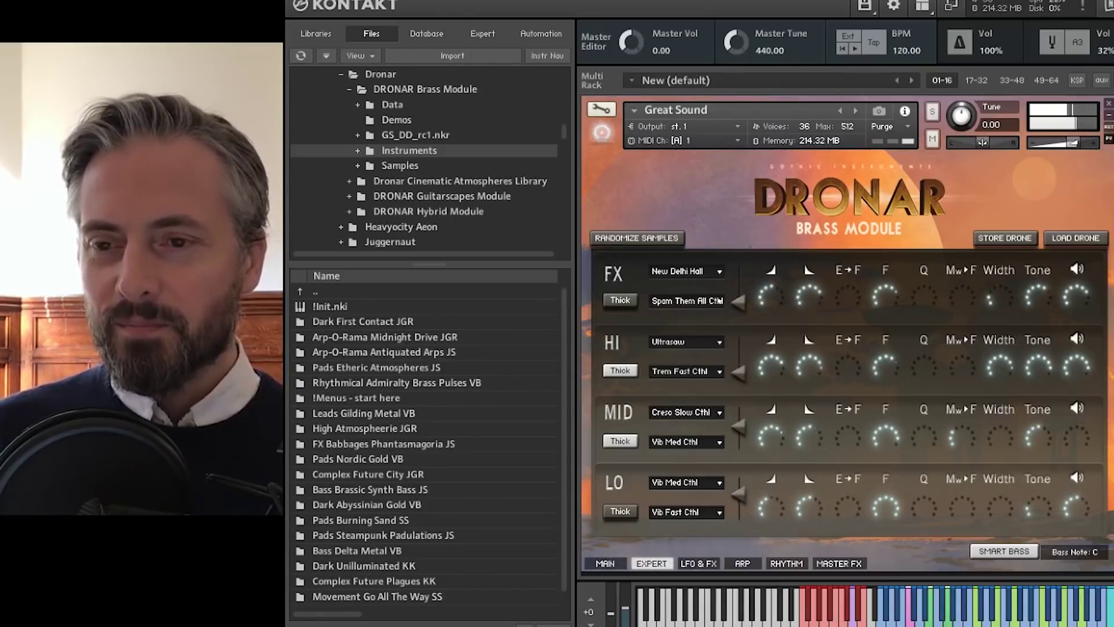
click(687, 301)
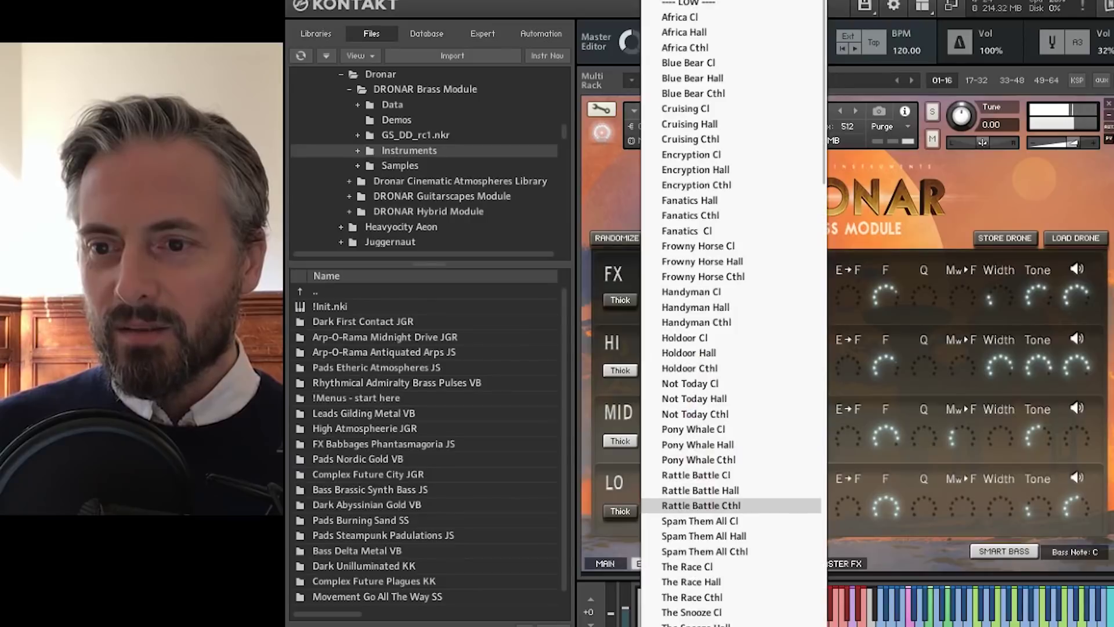
click(701, 491)
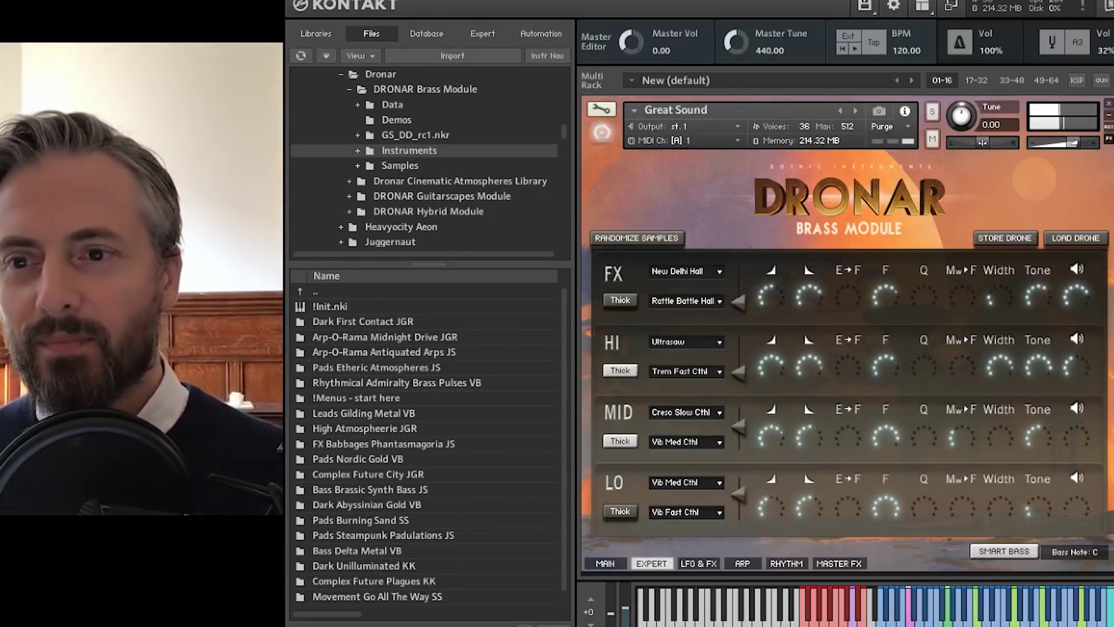
- Settle on Scraping Fish Hall as the FX layer's second sample
click(685, 271)
scroll(731, 406, down, 15)
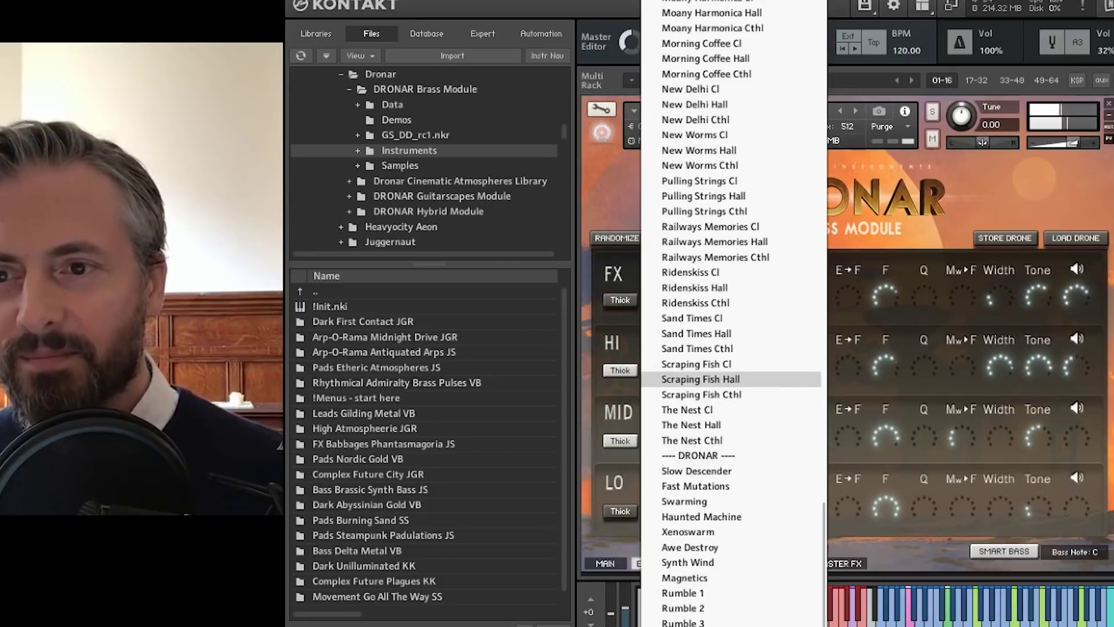
click(701, 379)
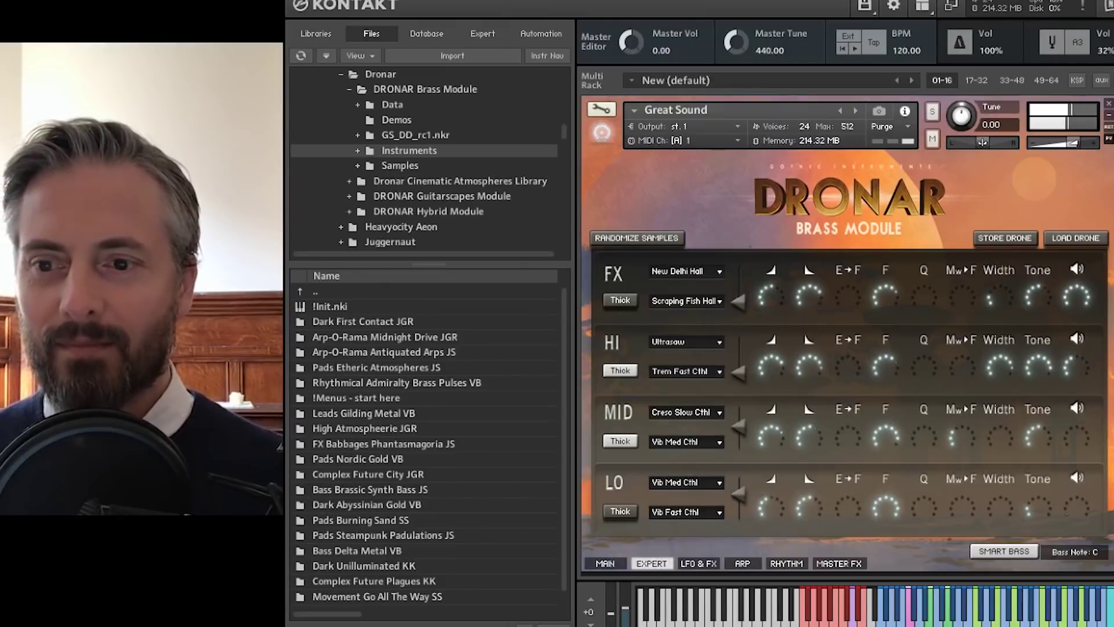
click(685, 271)
- Pick Zanzara Hall from the end of the HIGH group as the FX layer's first sample
scroll(731, 354, down, 10)
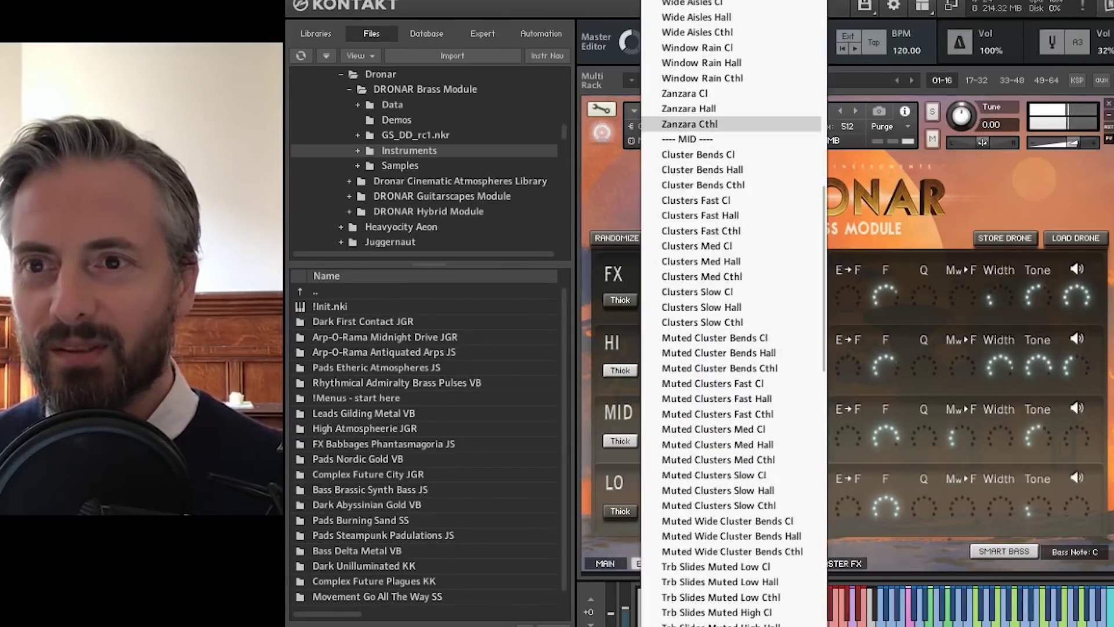
click(688, 109)
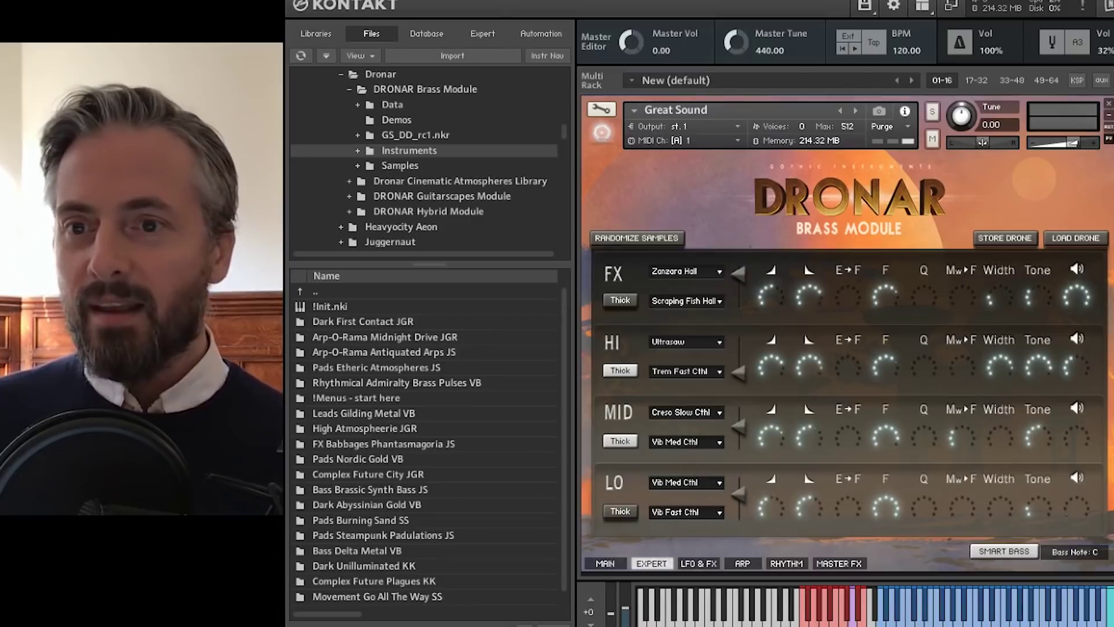
- Return to Dronar's MAIN page with the Intensity, Movement and layer level controls
click(605, 564)
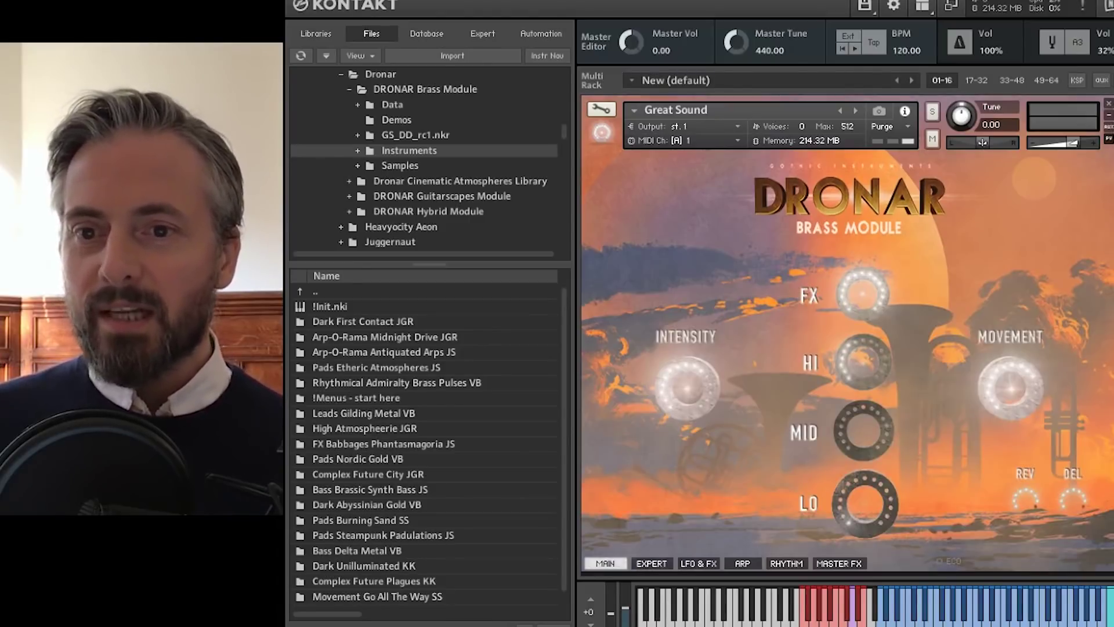